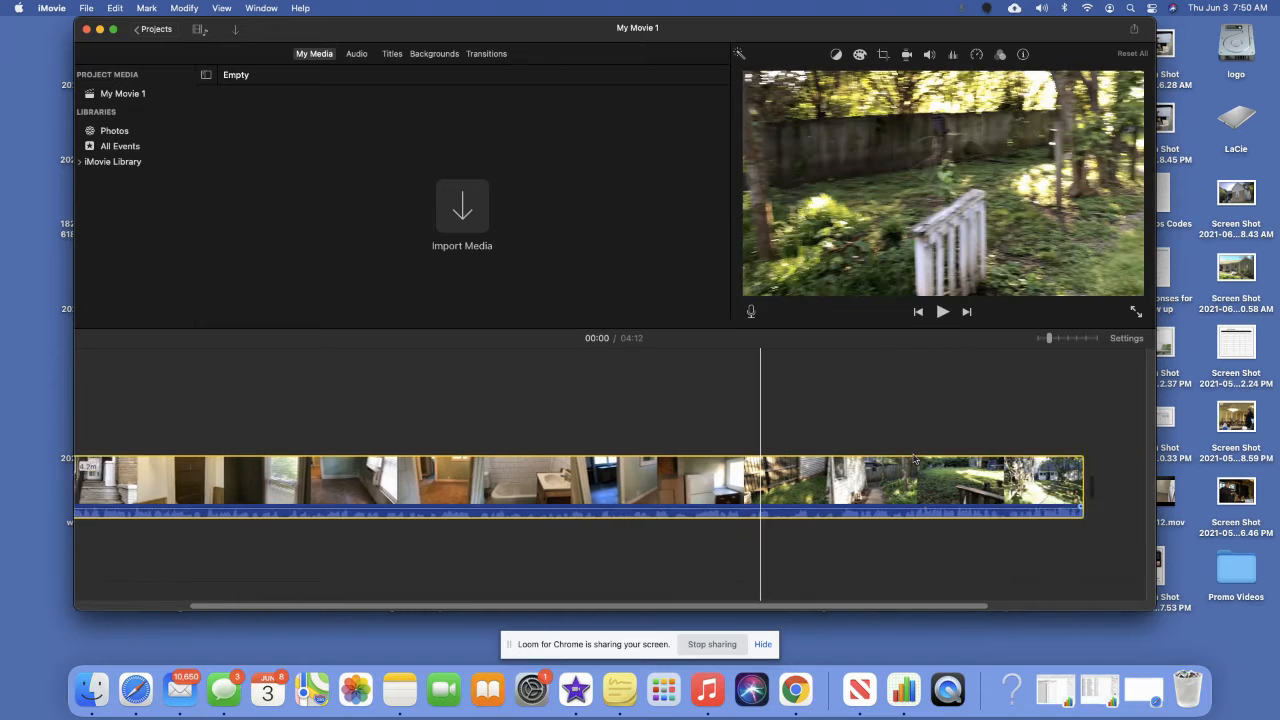
# Zoom the timeline out to fit the whole tour clip, then drag the house screenshot toward the start.
pyautogui.hscroll(-5, 914, 460)
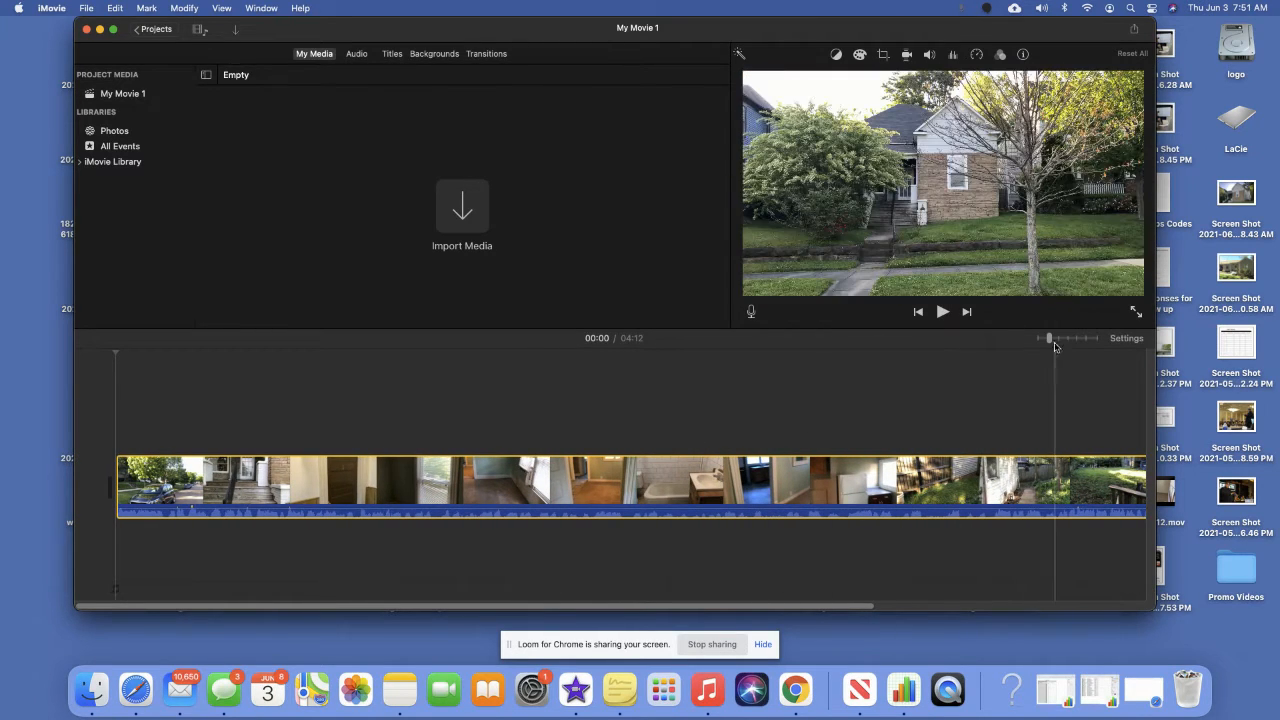
pyautogui.moveTo(1049, 338)
pyautogui.mouseDown()
pyautogui.moveTo(1032, 343)
pyautogui.moveTo(1050, 341)
pyautogui.mouseUp()
pyautogui.hscroll(5, 935, 466)
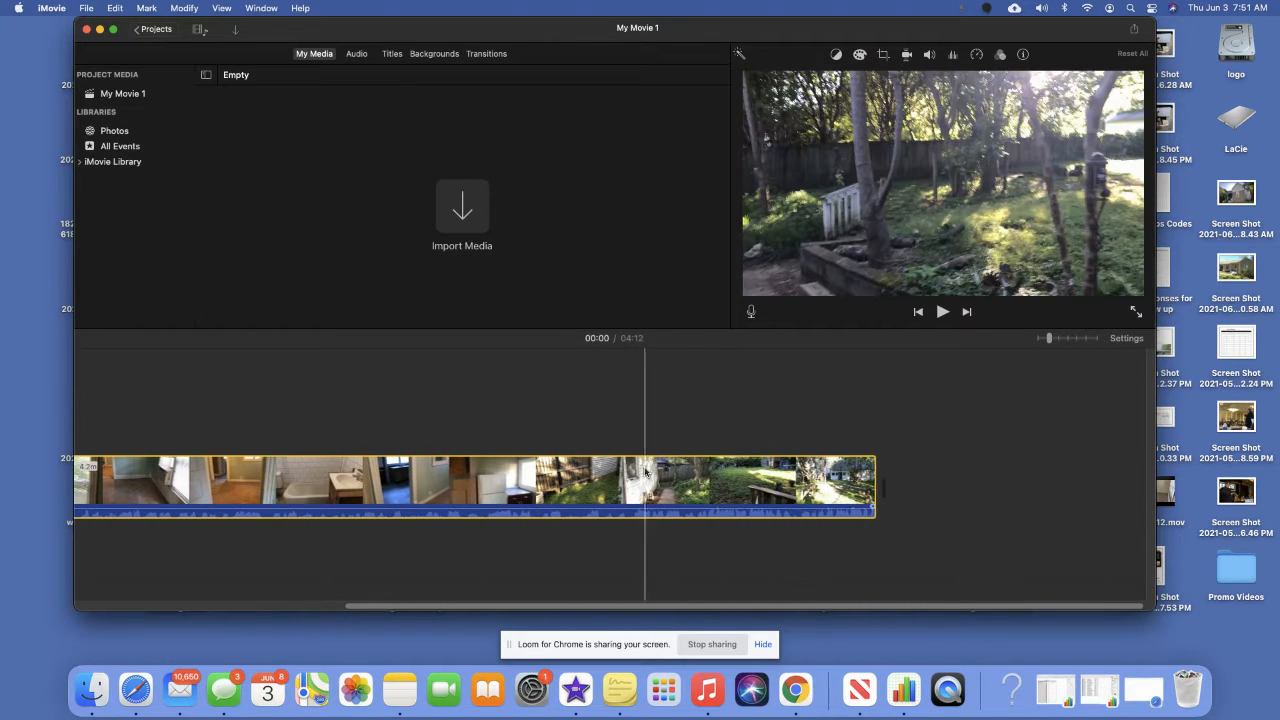
pyautogui.hscroll(-5, 645, 472)
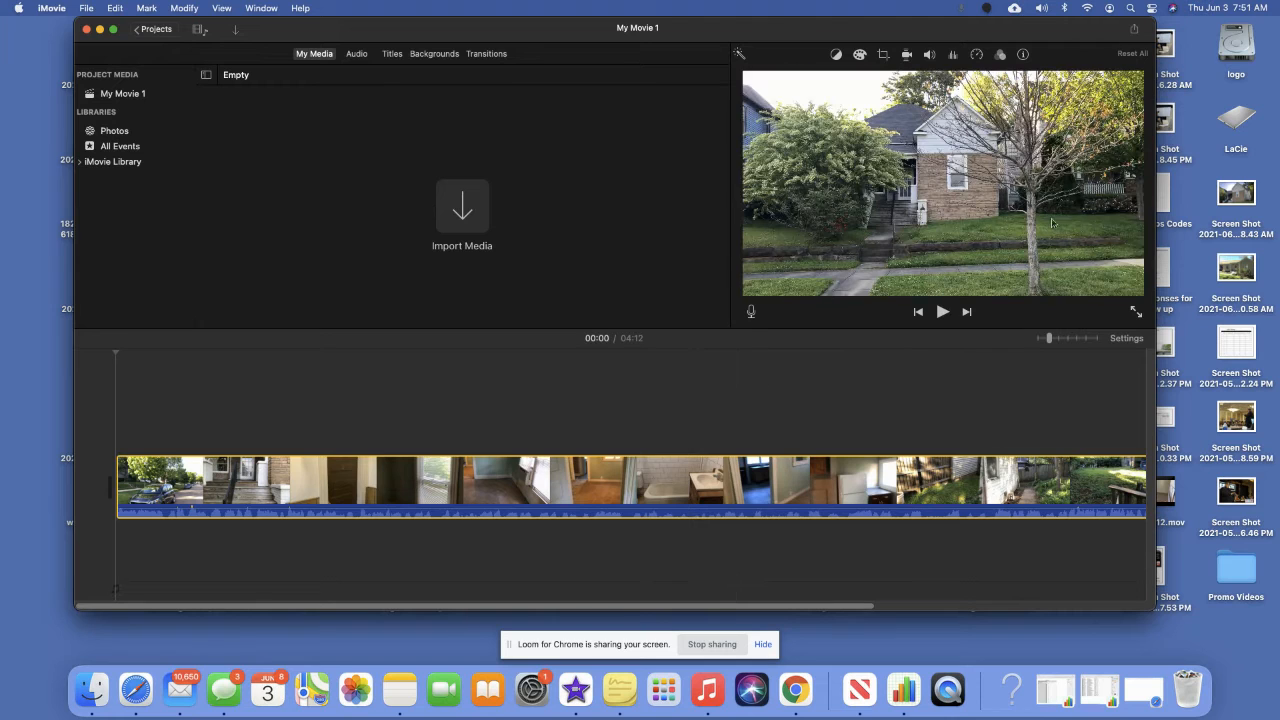
pyautogui.moveTo(1084, 27); pyautogui.dragTo(1095, 27)
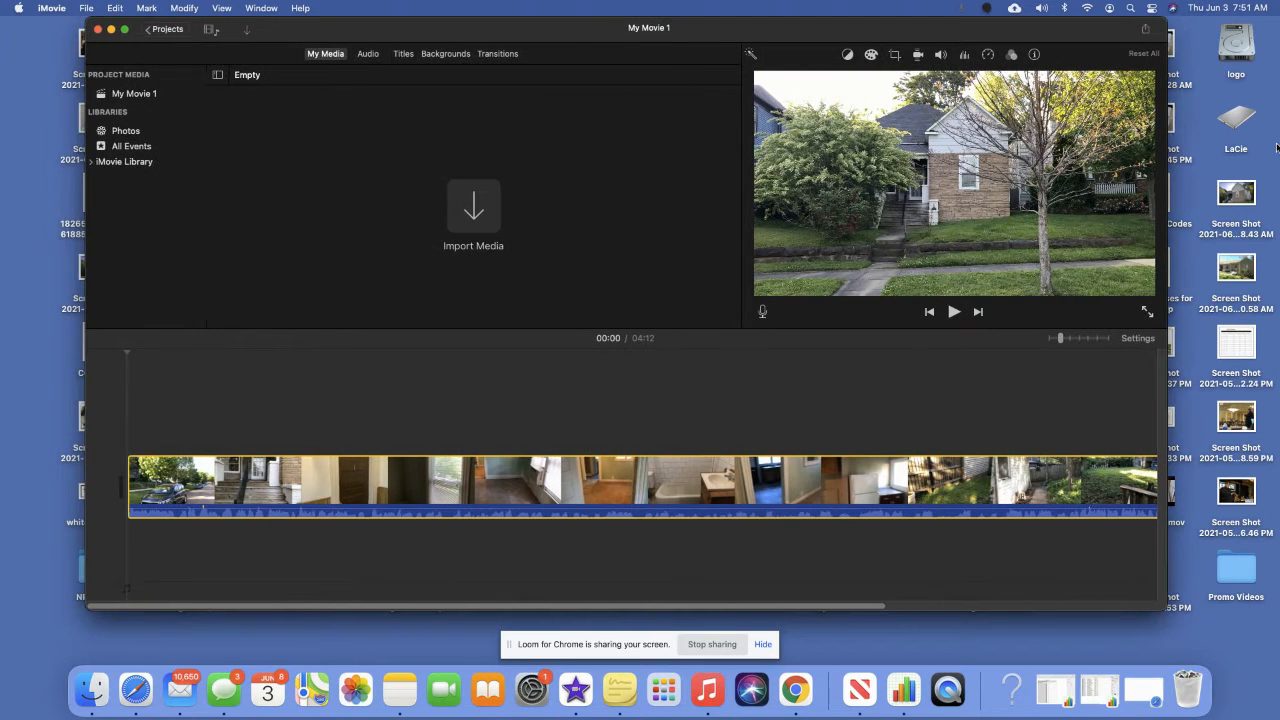
pyautogui.moveTo(1232, 204); pyautogui.dragTo(118, 489)
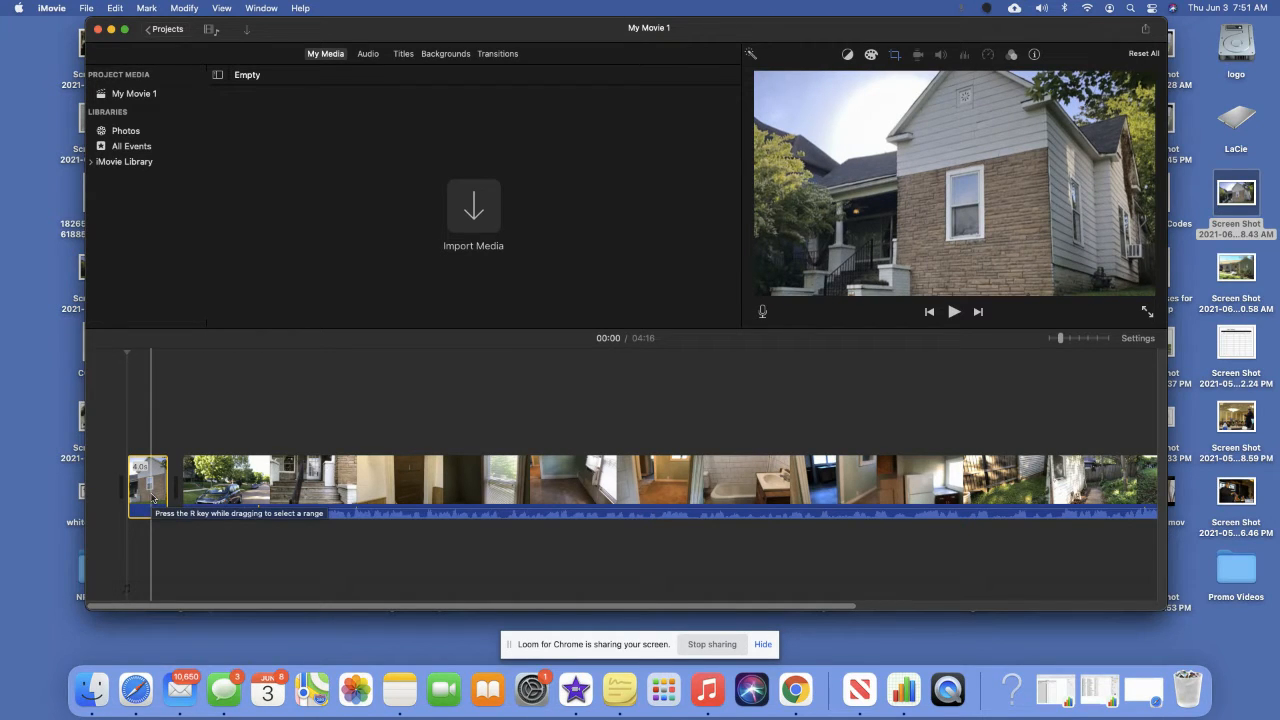
# Put the playhead on the new house photo clip and bring up its cropping settings.
pyautogui.click(152, 497)
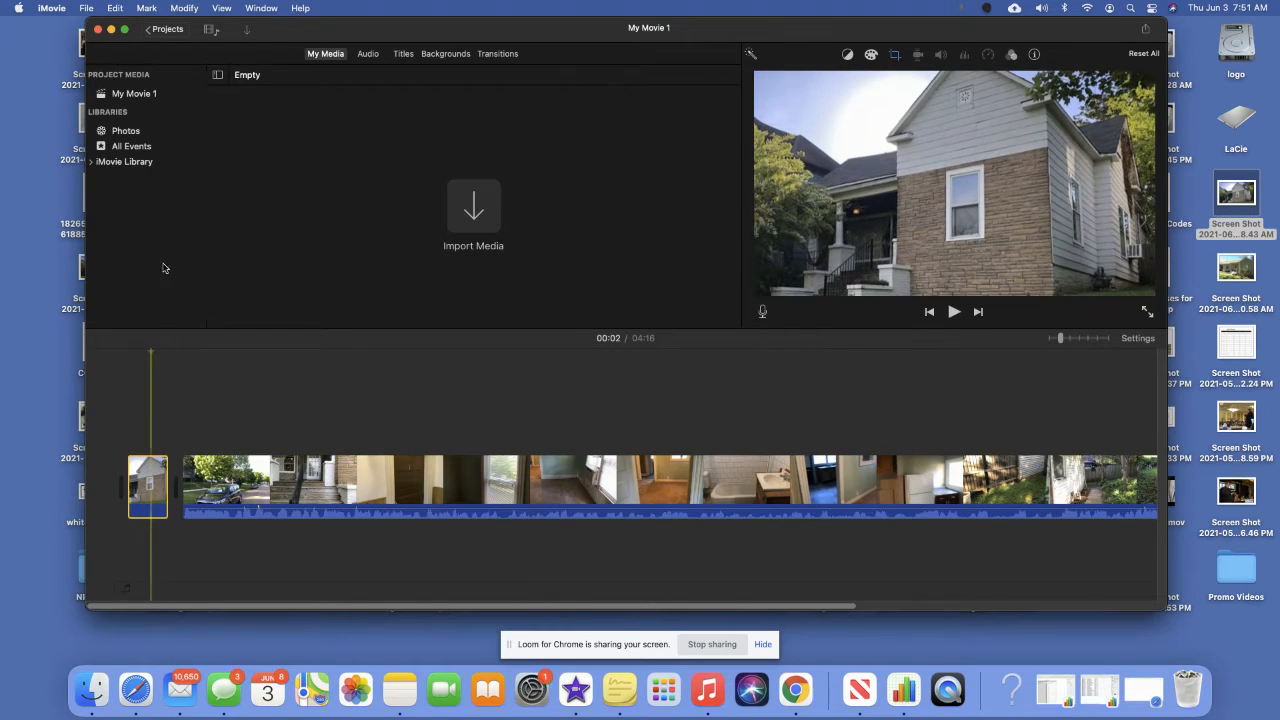
pyautogui.click(895, 56)
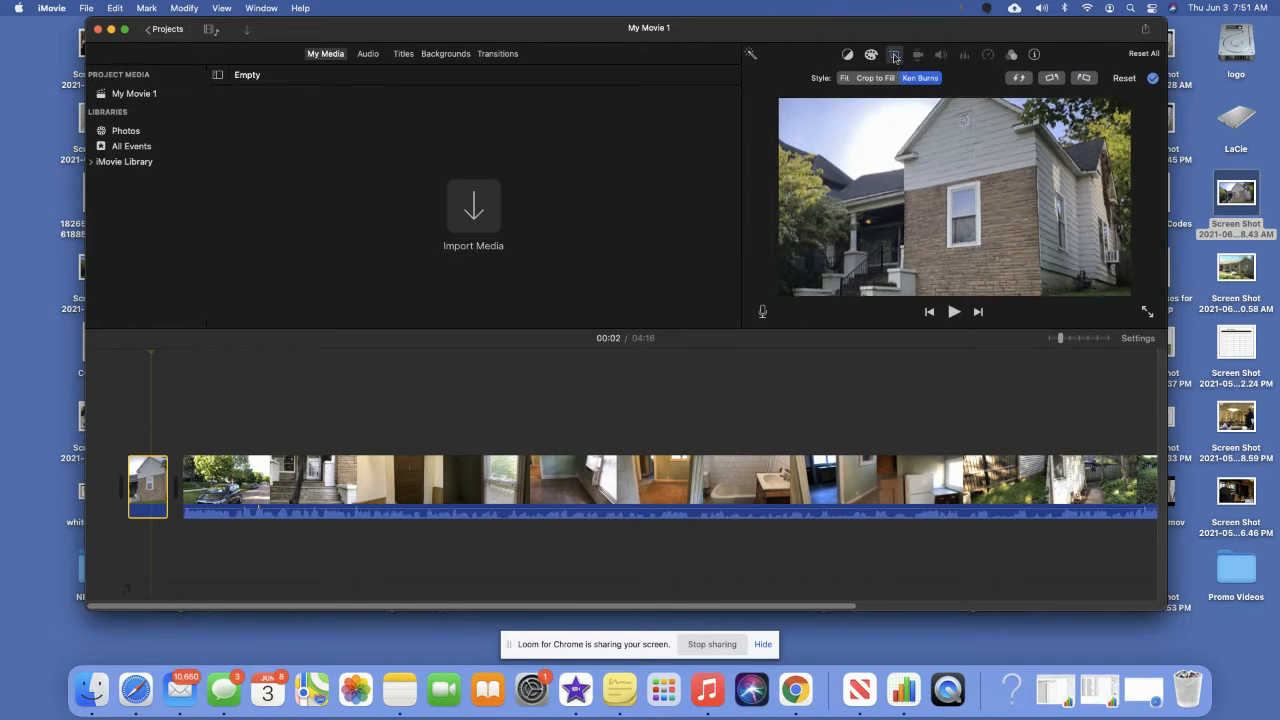
# Switch the house photo from Ken Burns to the Fit style.
pyautogui.click(844, 78)
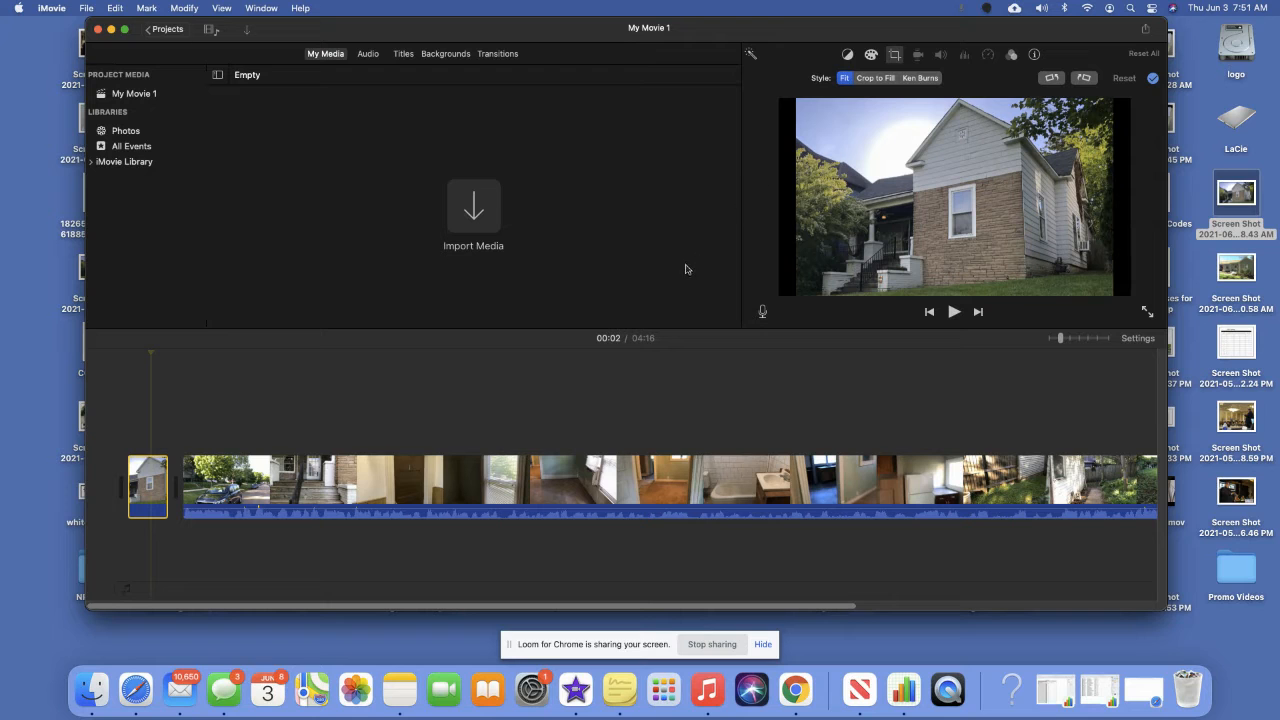
pyautogui.click(769, 364)
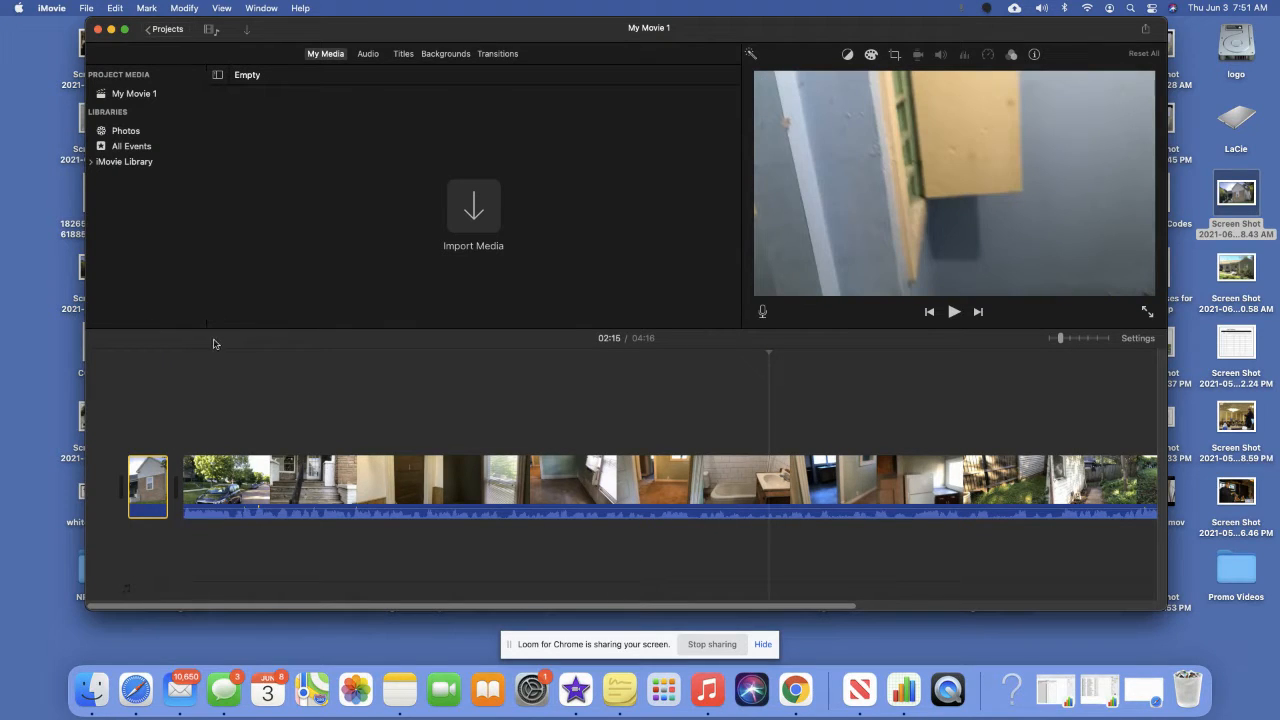
# Place a Line title at the very start of the movie and select it.
pyautogui.click(404, 55)
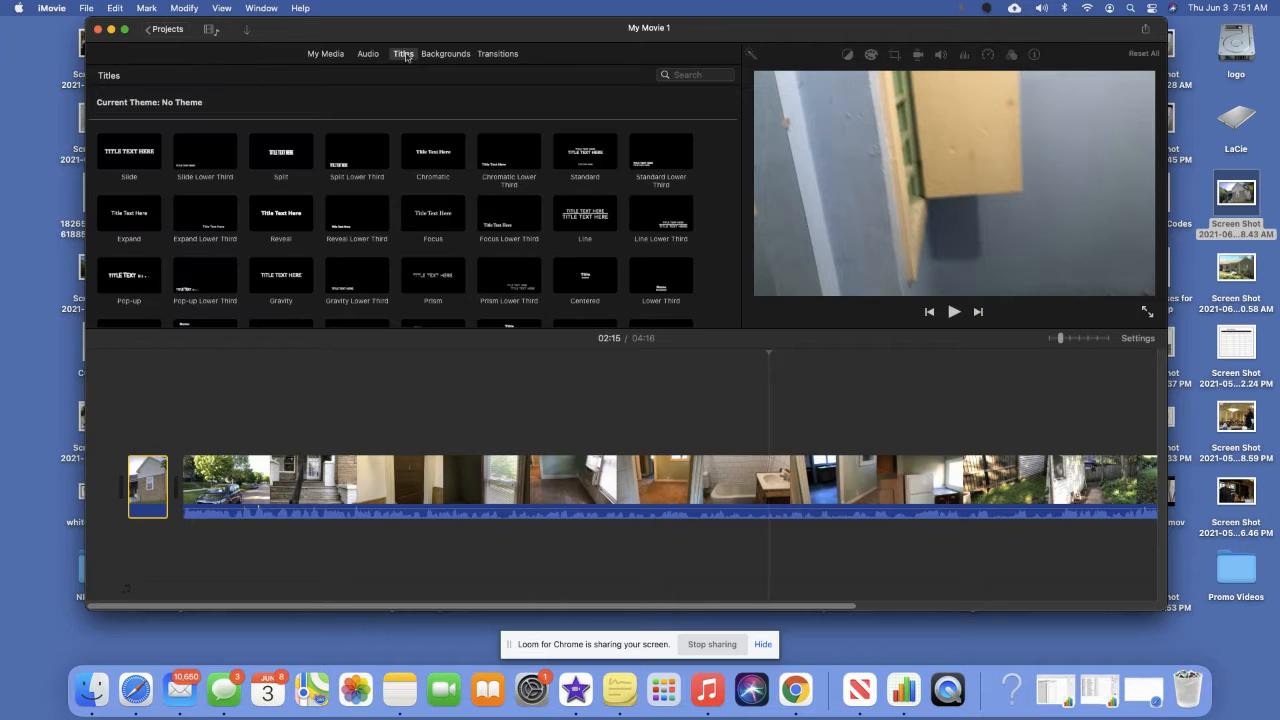
pyautogui.click(578, 220)
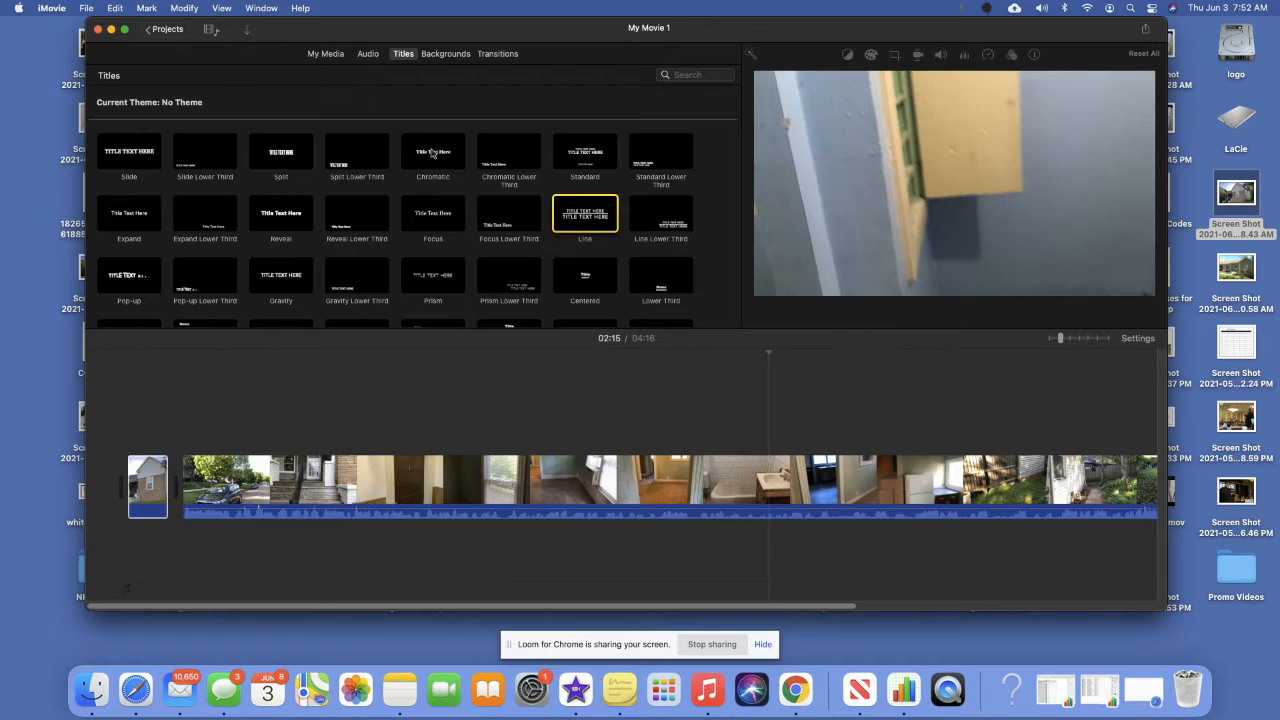
pyautogui.moveTo(585, 222); pyautogui.dragTo(118, 480)
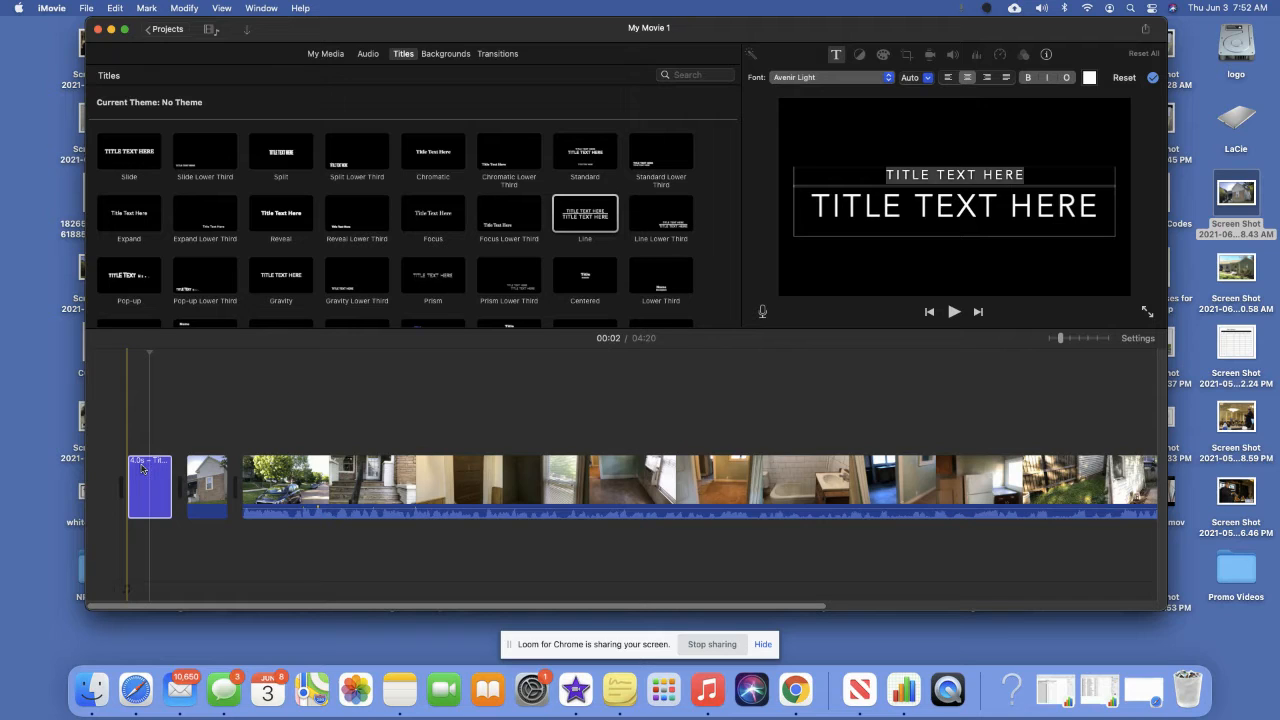
pyautogui.click(141, 475)
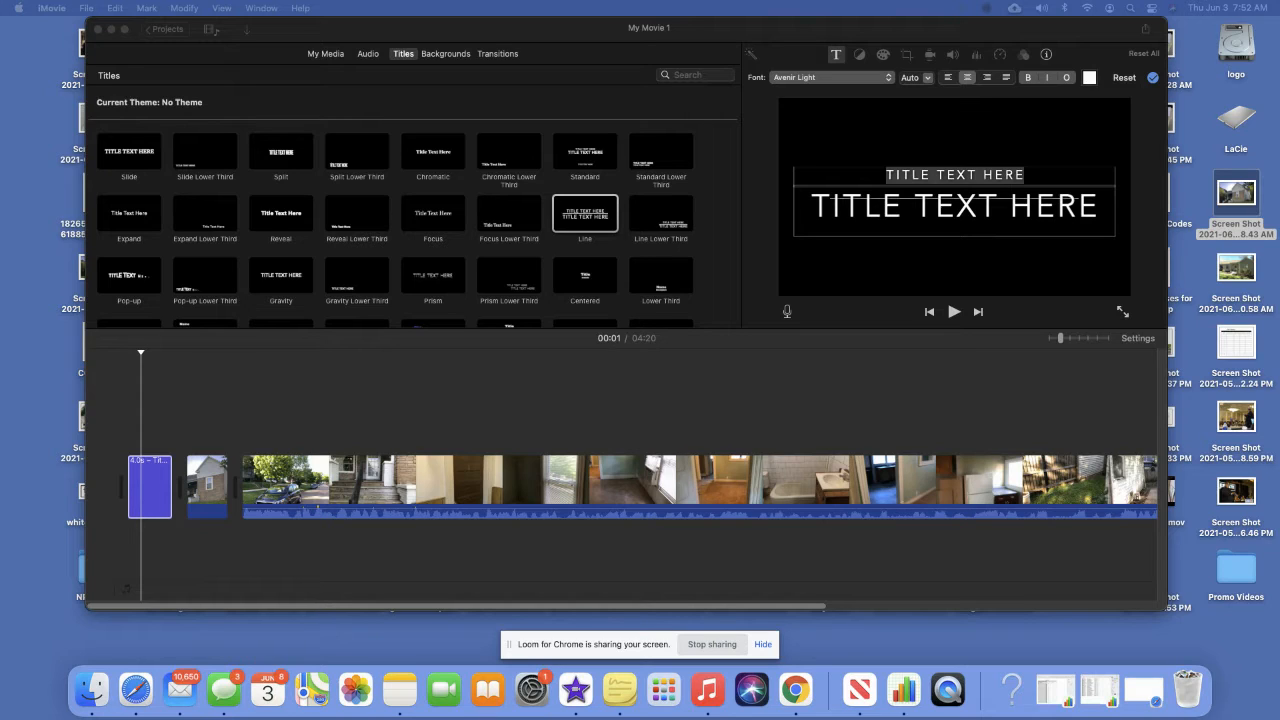
# Make the title's top line yellow at size 80 and type the house's street address.
pyautogui.click(1024, 174)
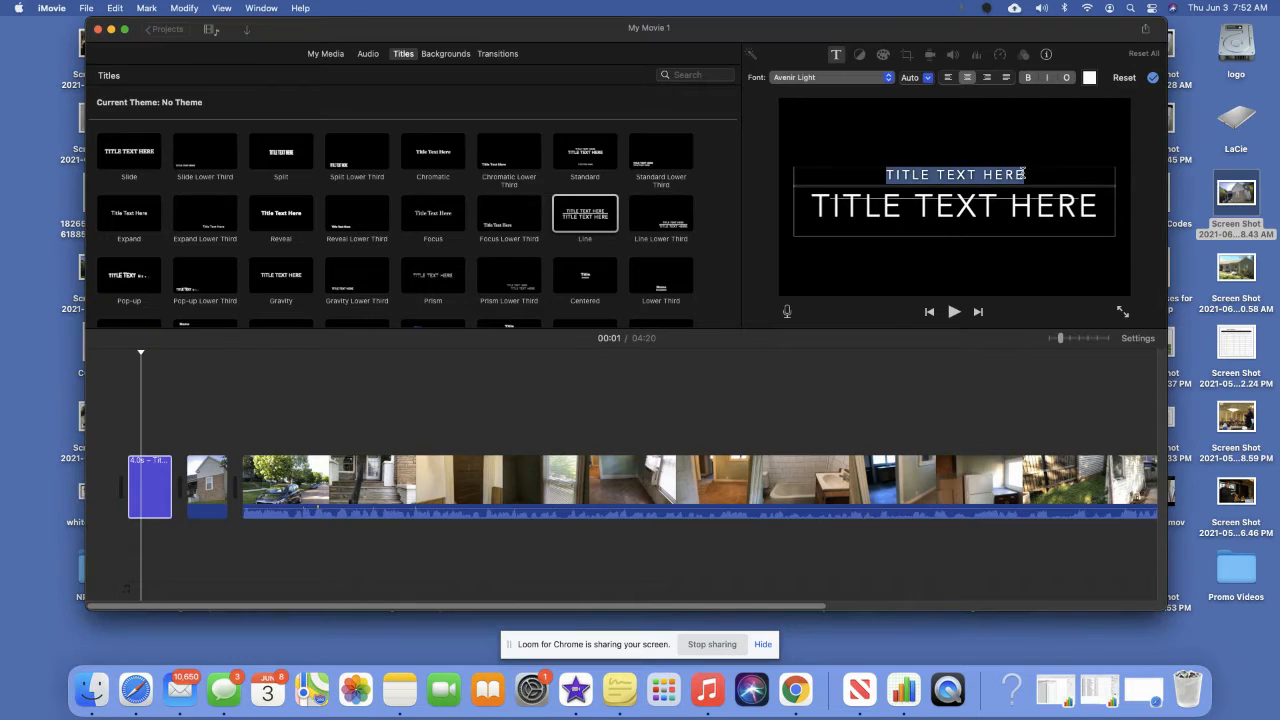
pyautogui.click(928, 78)
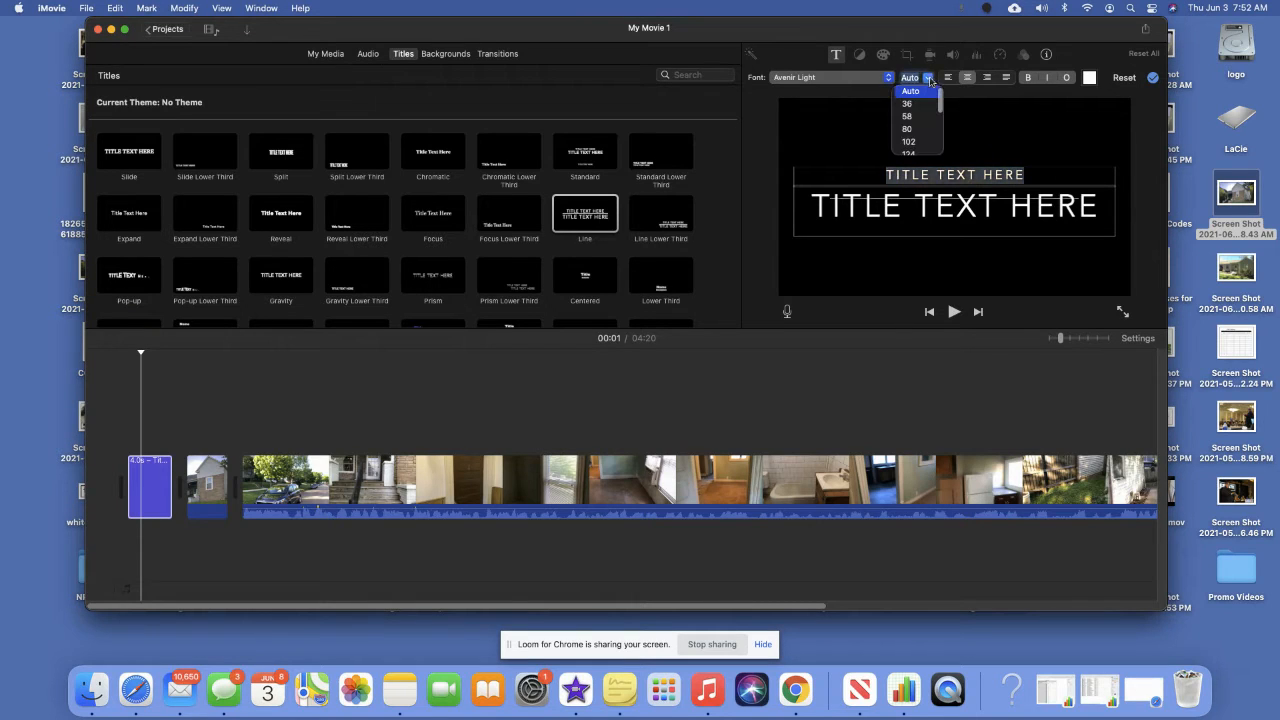
pyautogui.click(909, 129)
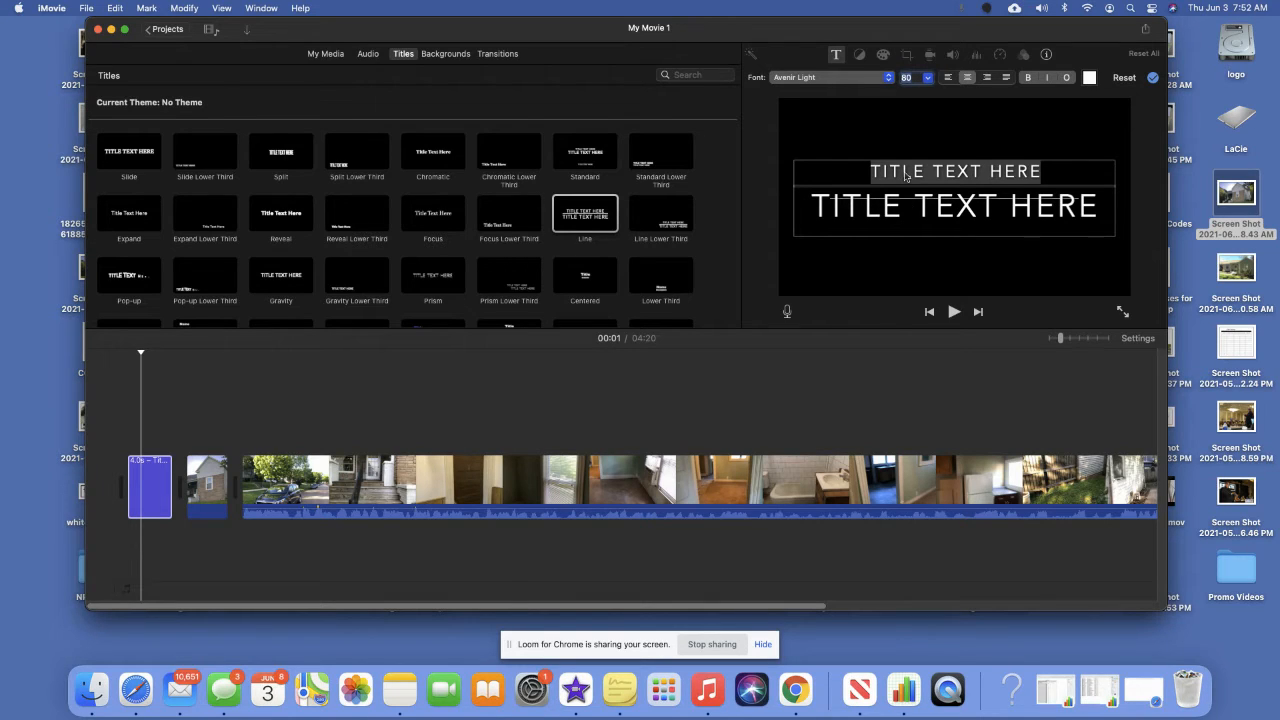
pyautogui.click(1042, 172)
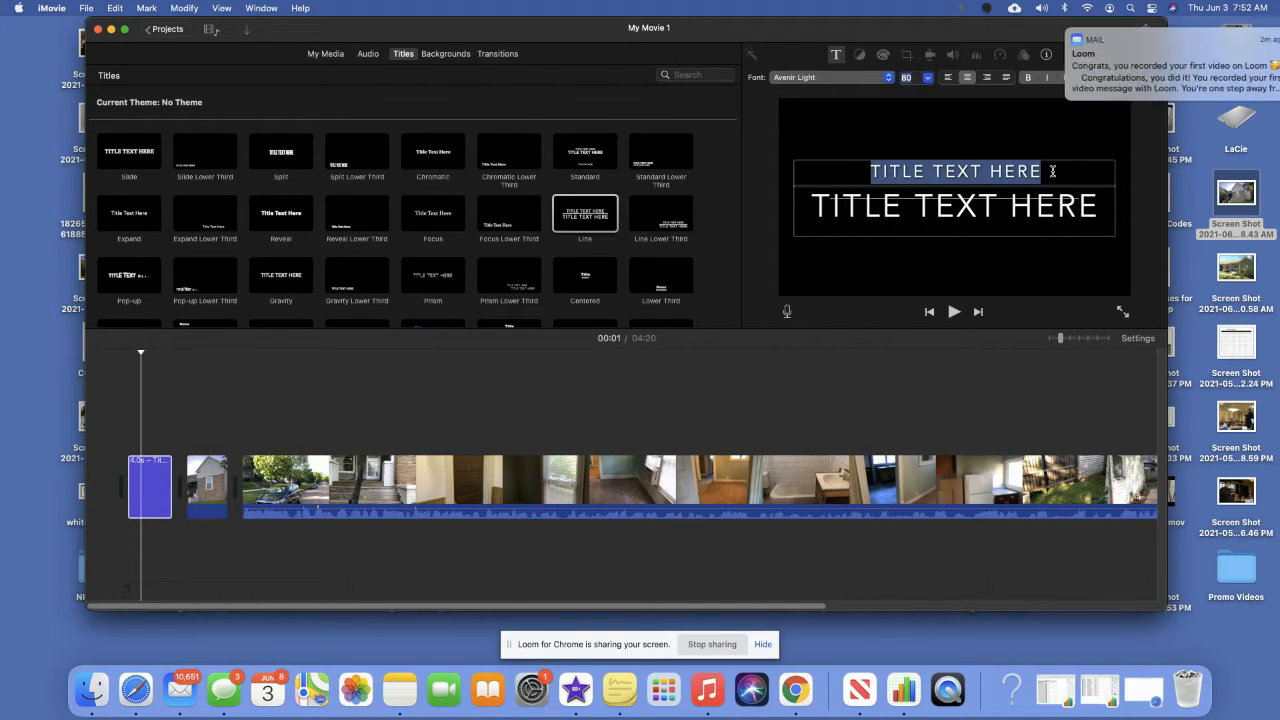
pyautogui.click(1044, 32)
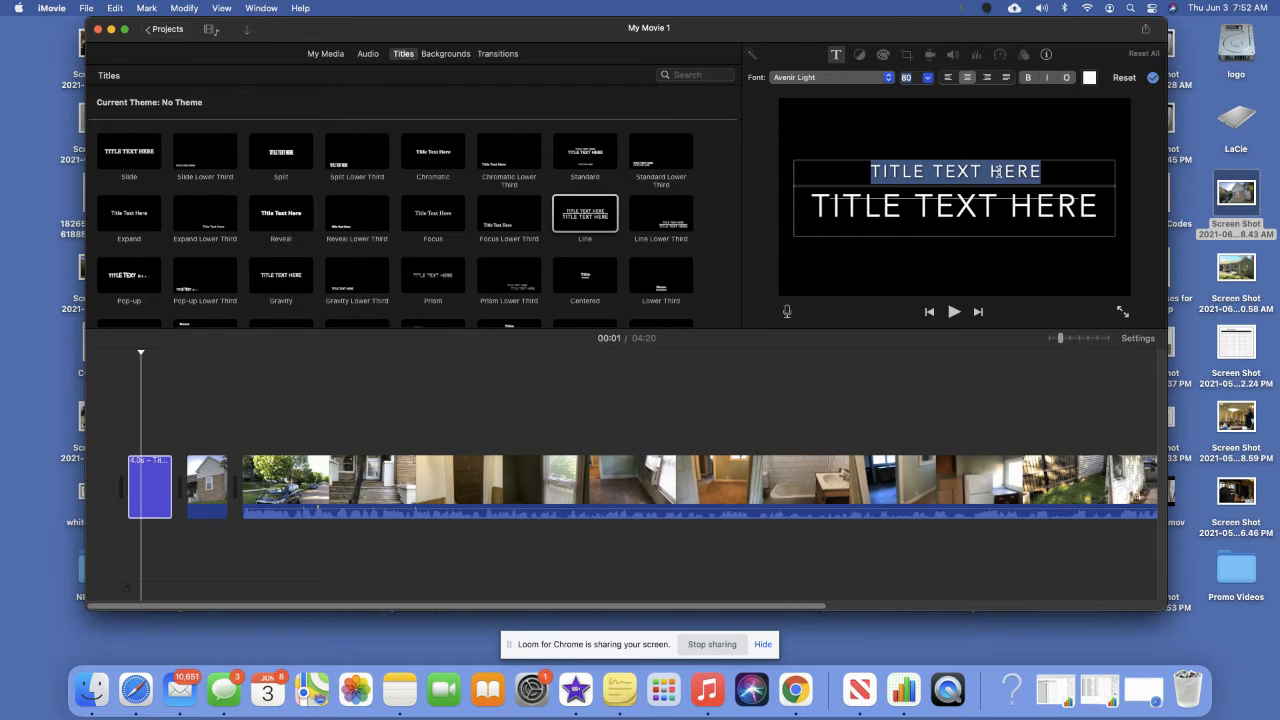
pyautogui.click(1089, 77)
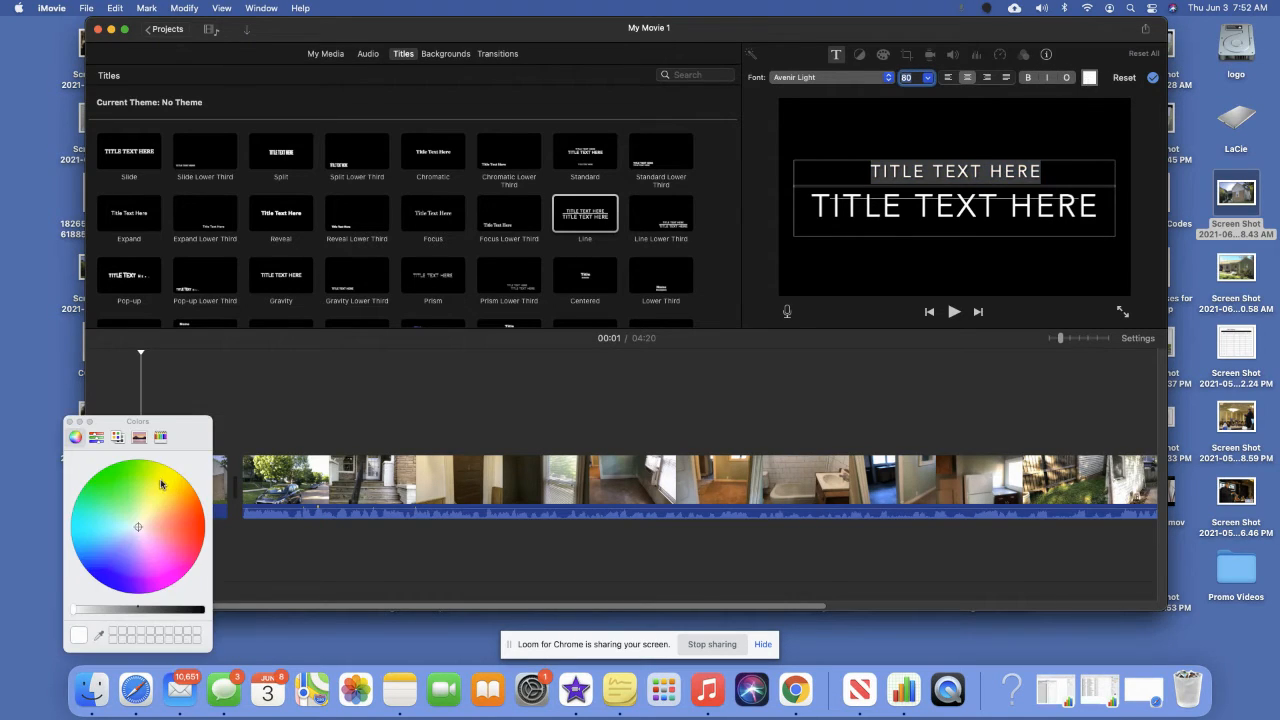
pyautogui.click(160, 479)
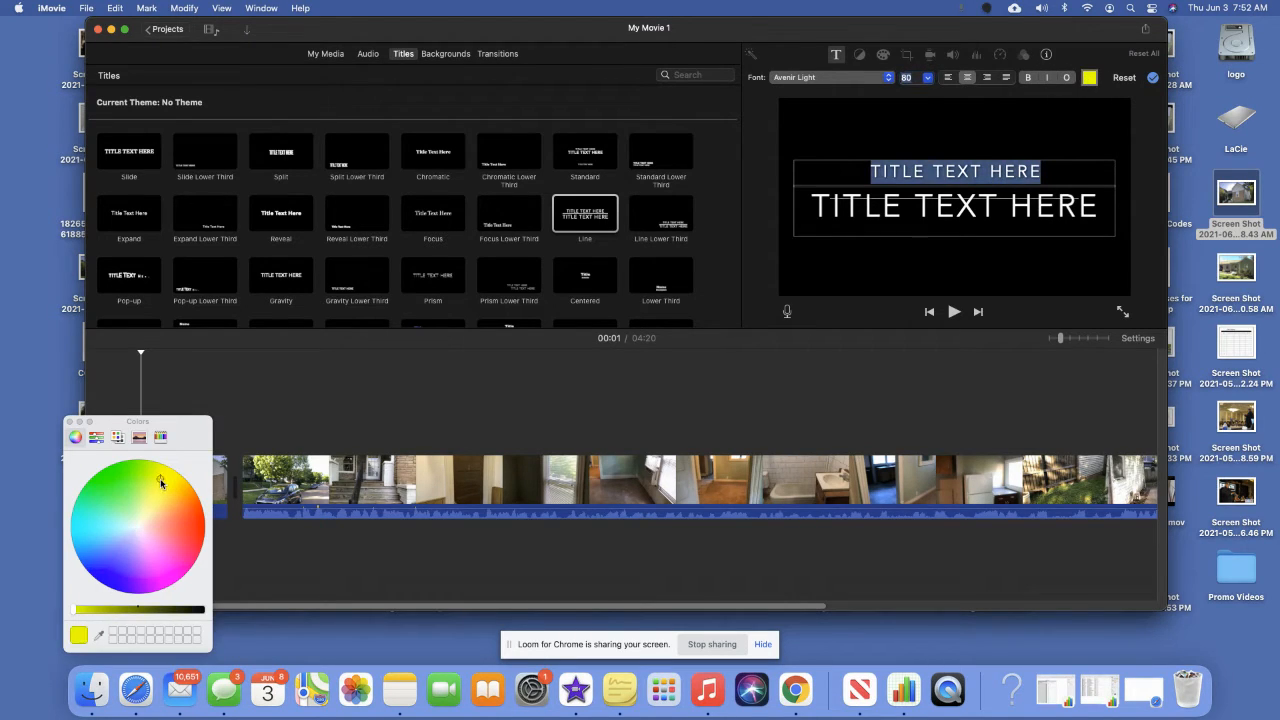
pyautogui.click(70, 422)
pyautogui.click(1042, 172)
pyautogui.moveTo(1042, 172); pyautogui.dragTo(868, 171)
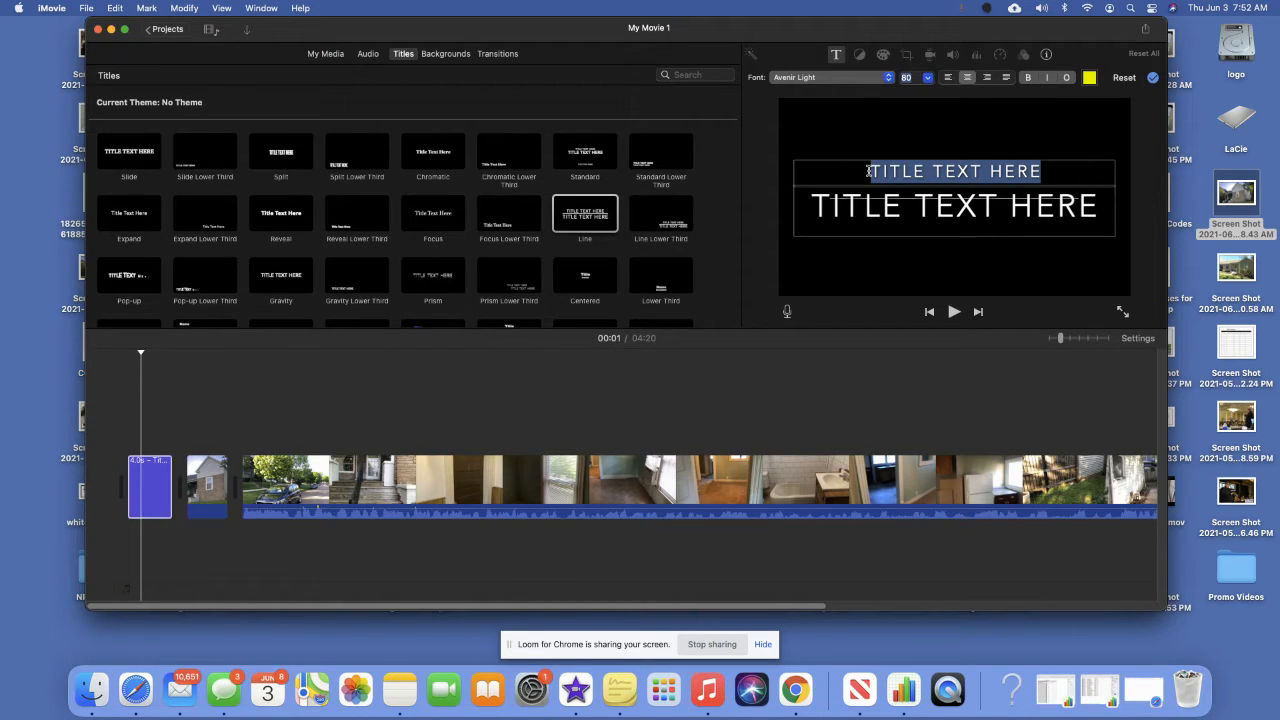
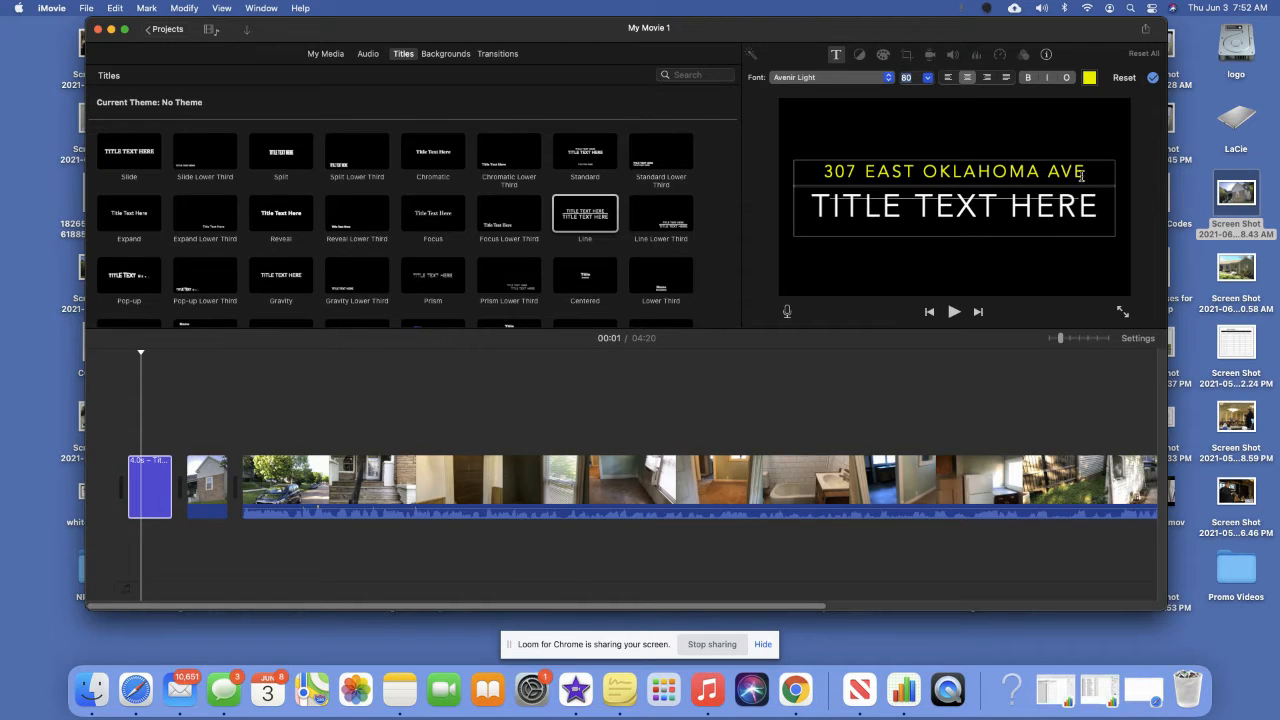
# Make the second title line yellow at size 80 and replace it with the city, state and ZIP.
pyautogui.click(1102, 205)
pyautogui.moveTo(1102, 205); pyautogui.dragTo(810, 210)
pyautogui.click(929, 78)
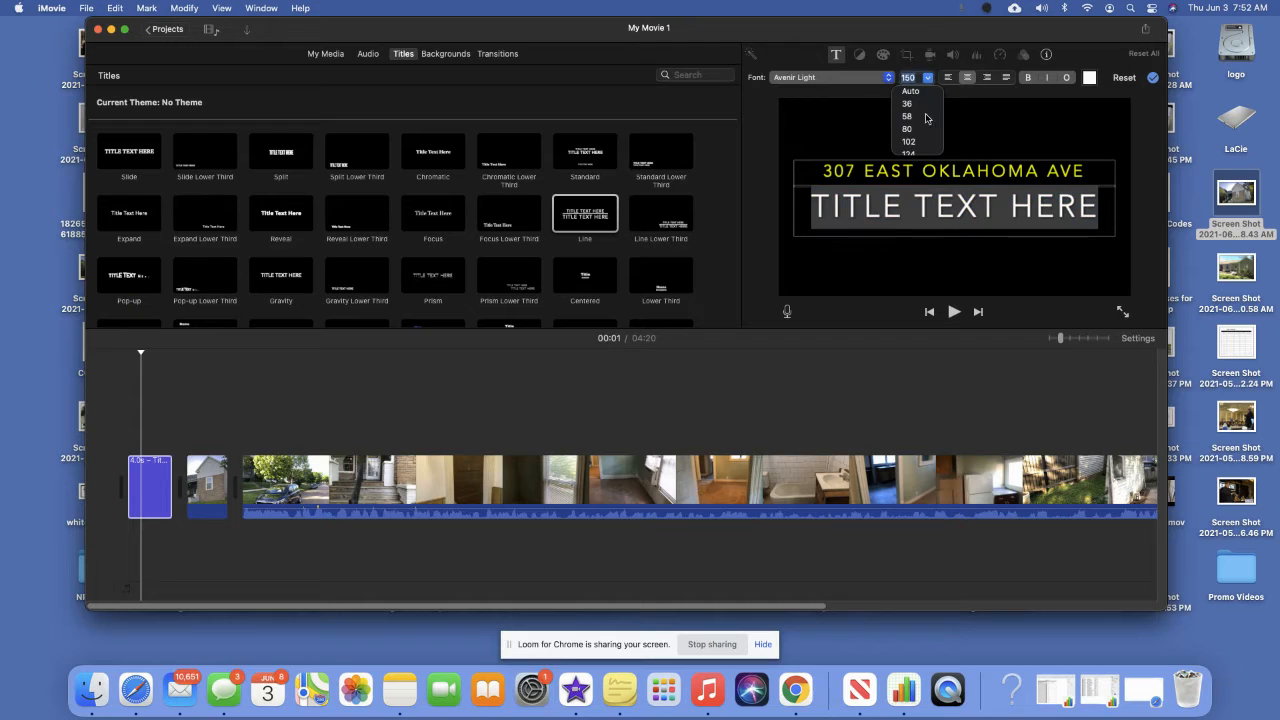
pyautogui.click(920, 131)
pyautogui.click(1090, 78)
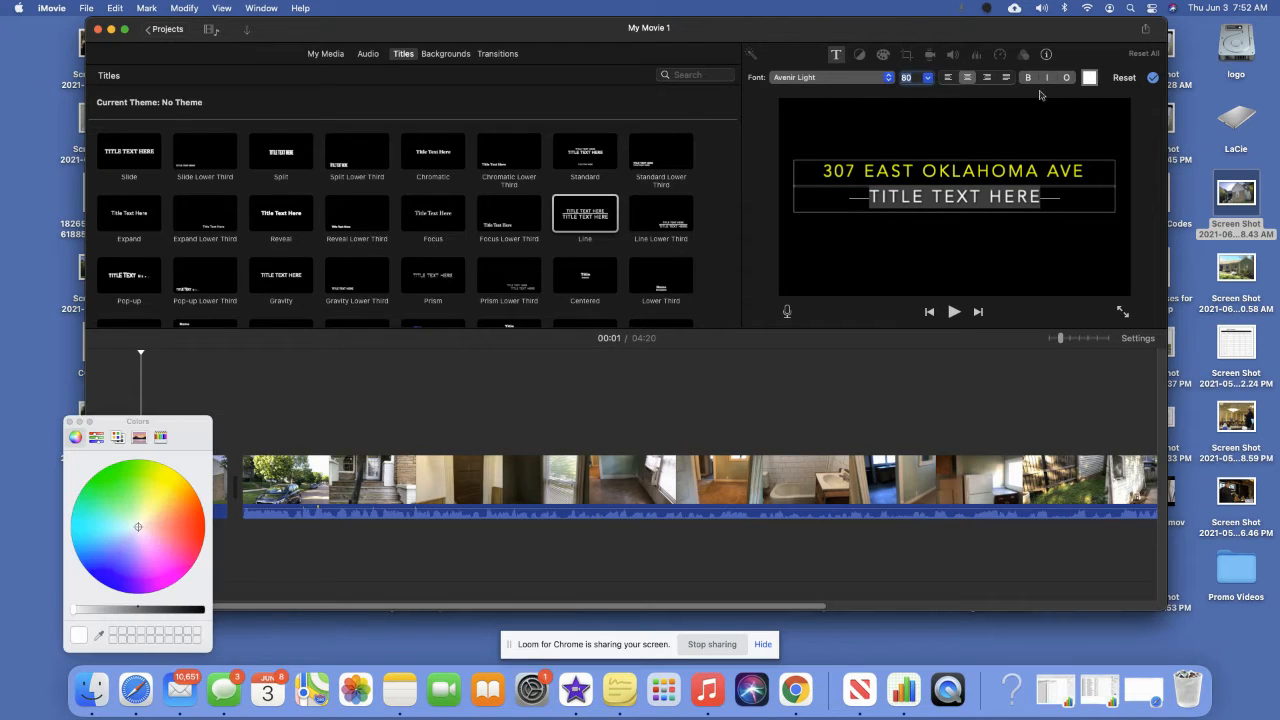
pyautogui.click(160, 486)
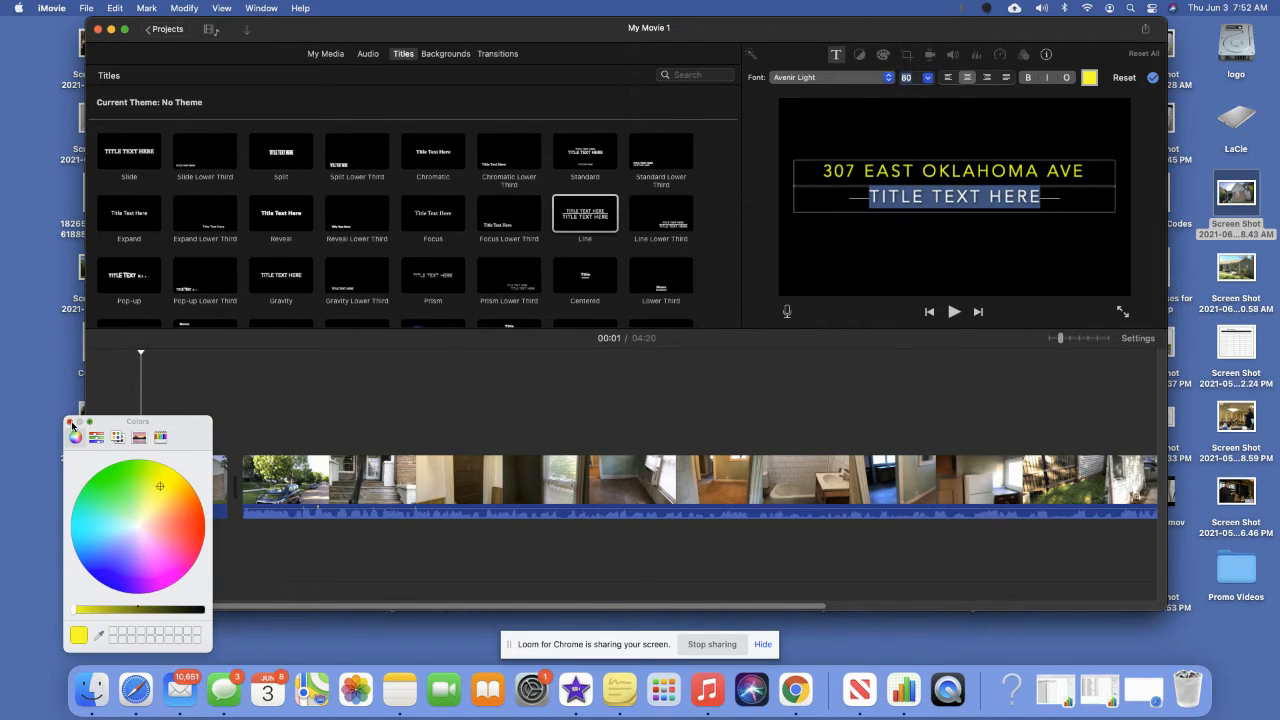
pyautogui.click(69, 421)
pyautogui.click(989, 198)
pyautogui.moveTo(1052, 198); pyautogui.dragTo(822, 205)
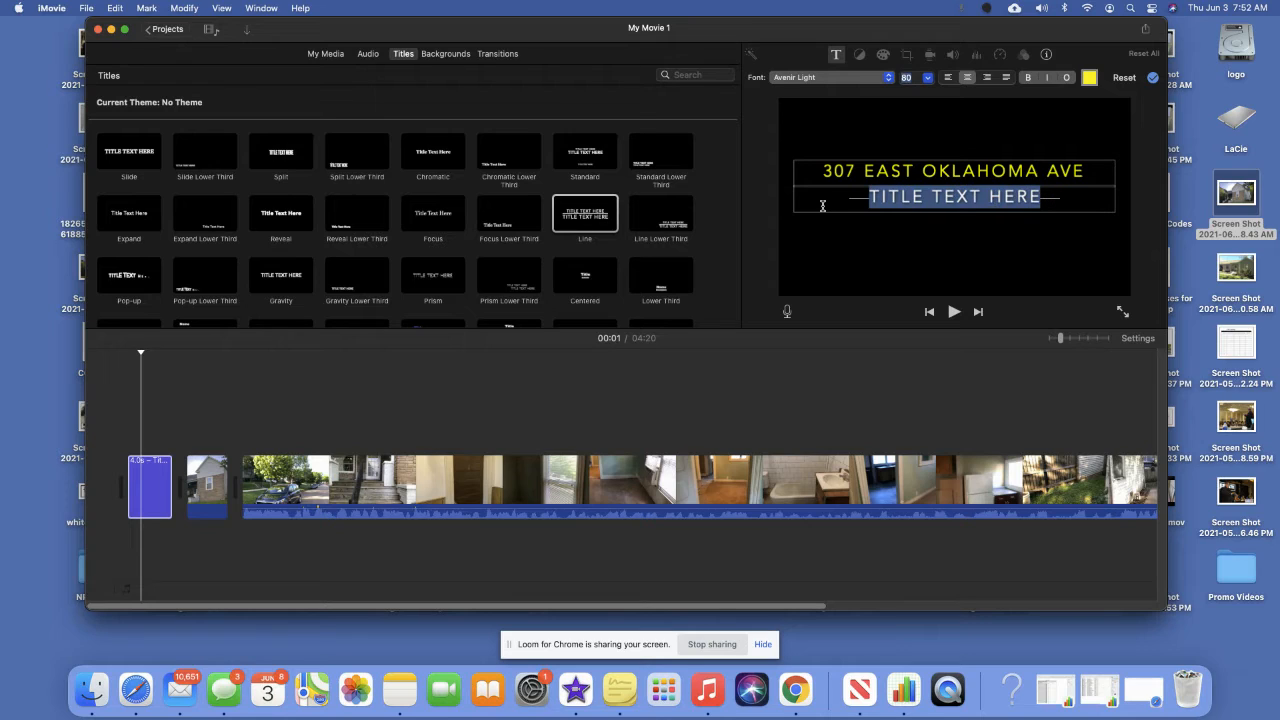
pyautogui.write('KNOXVIL')
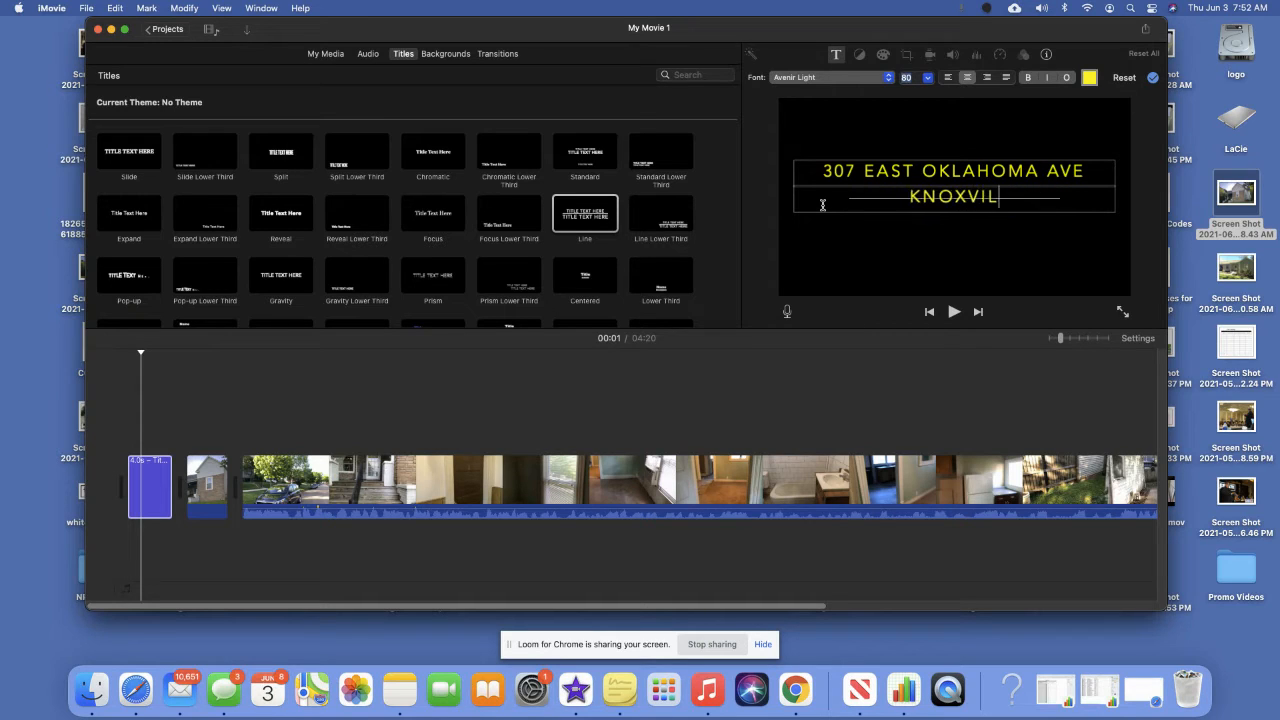
pyautogui.write('EE, TN')
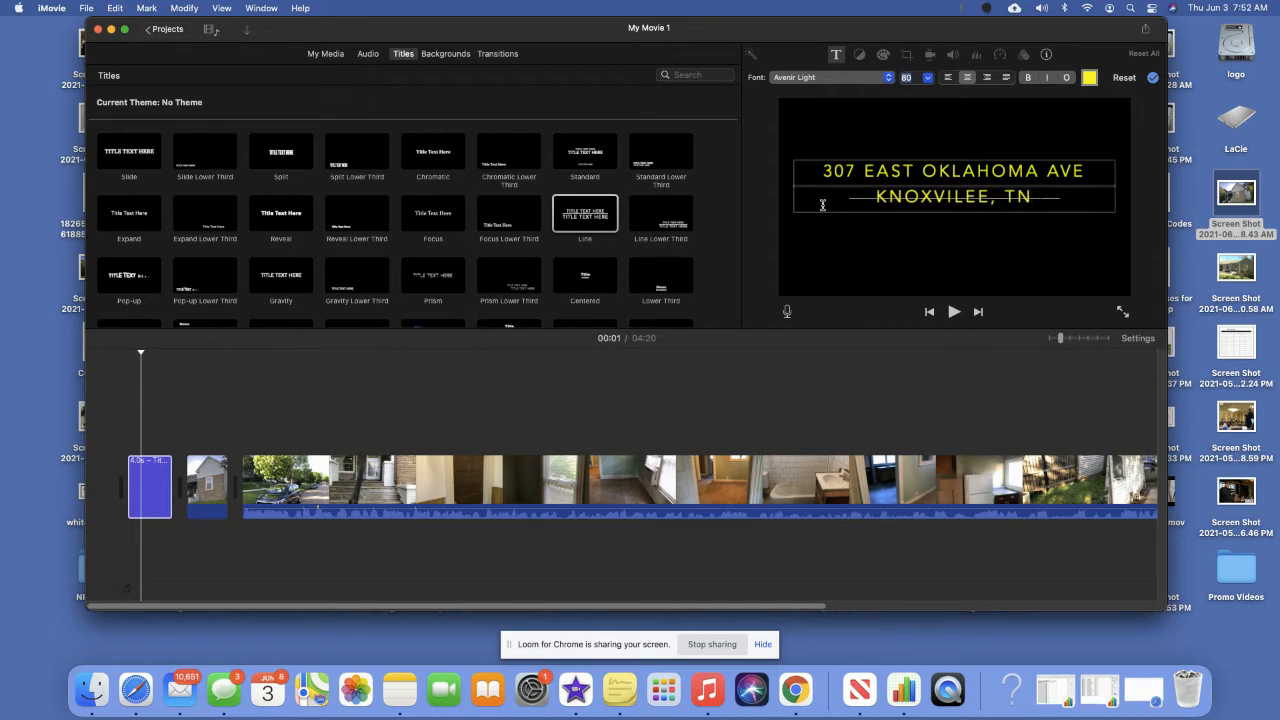
pyautogui.write(' 37917')
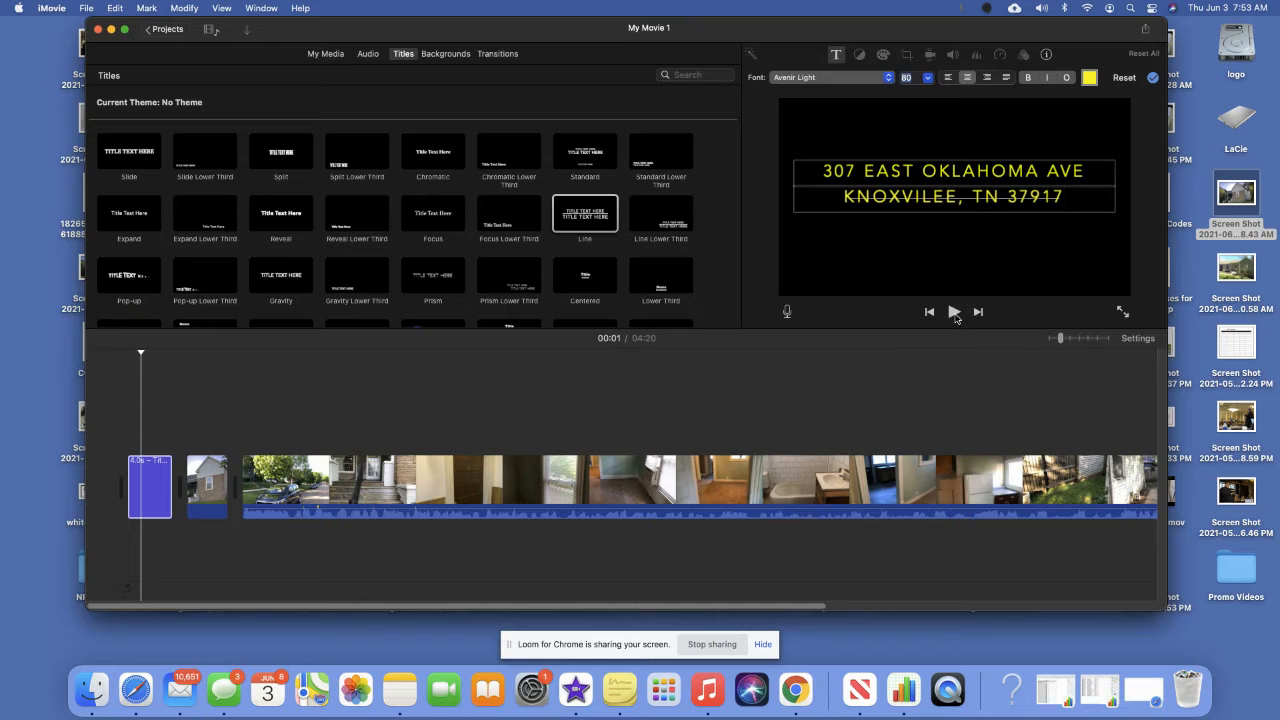
# Preview the opening title, then insert a Centered title before the house clip.
pyautogui.click(953, 313)
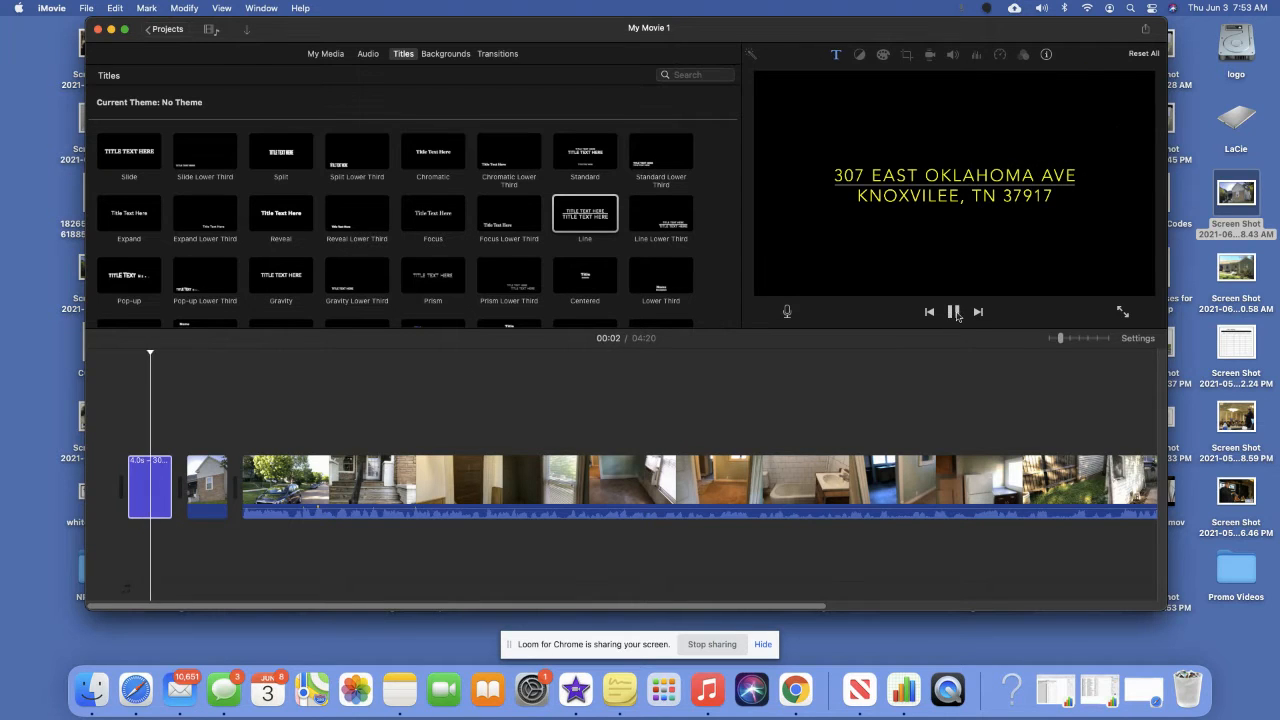
pyautogui.click(953, 313)
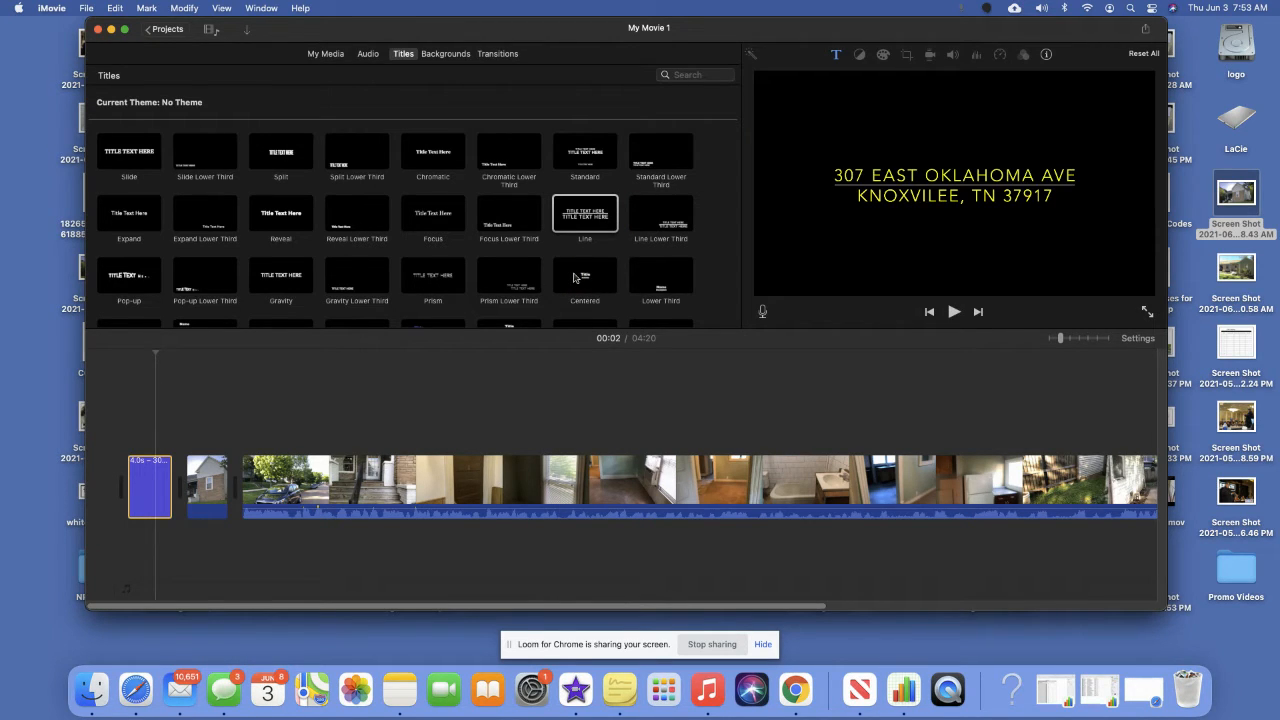
pyautogui.moveTo(575, 277); pyautogui.dragTo(189, 505)
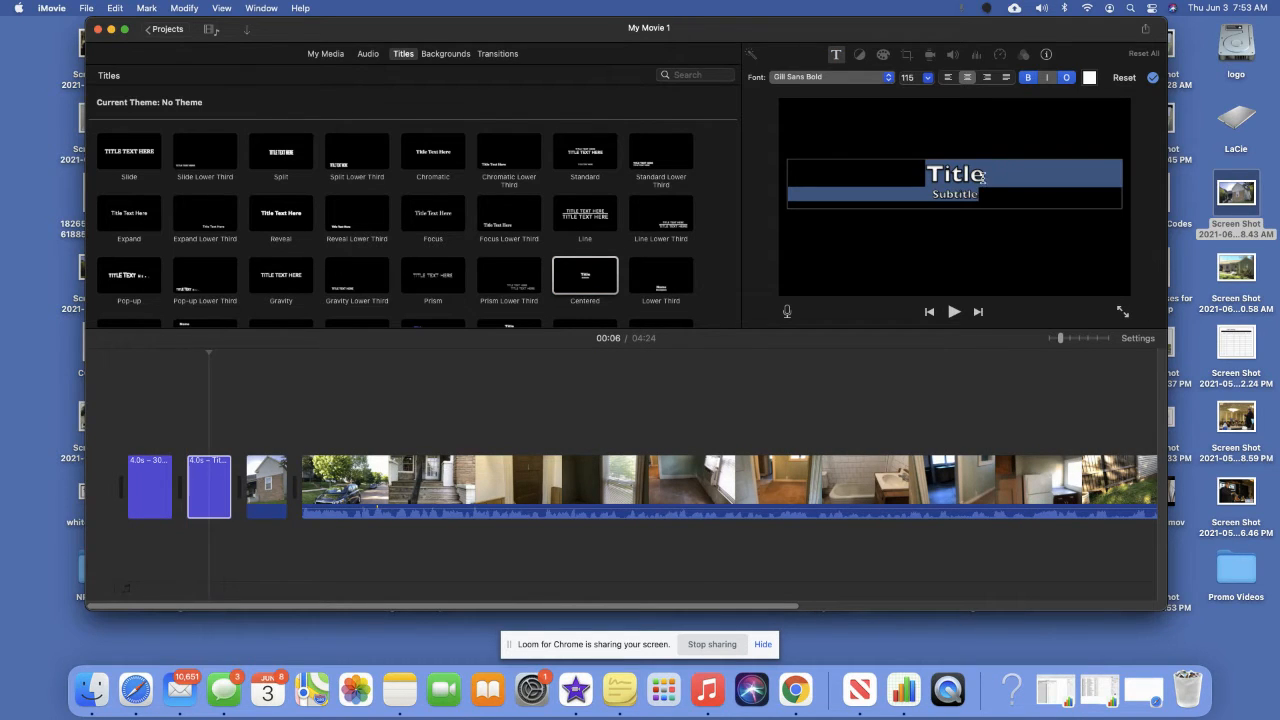
# Set the Centered title's text to size 80 and yellow.
pyautogui.click(926, 80)
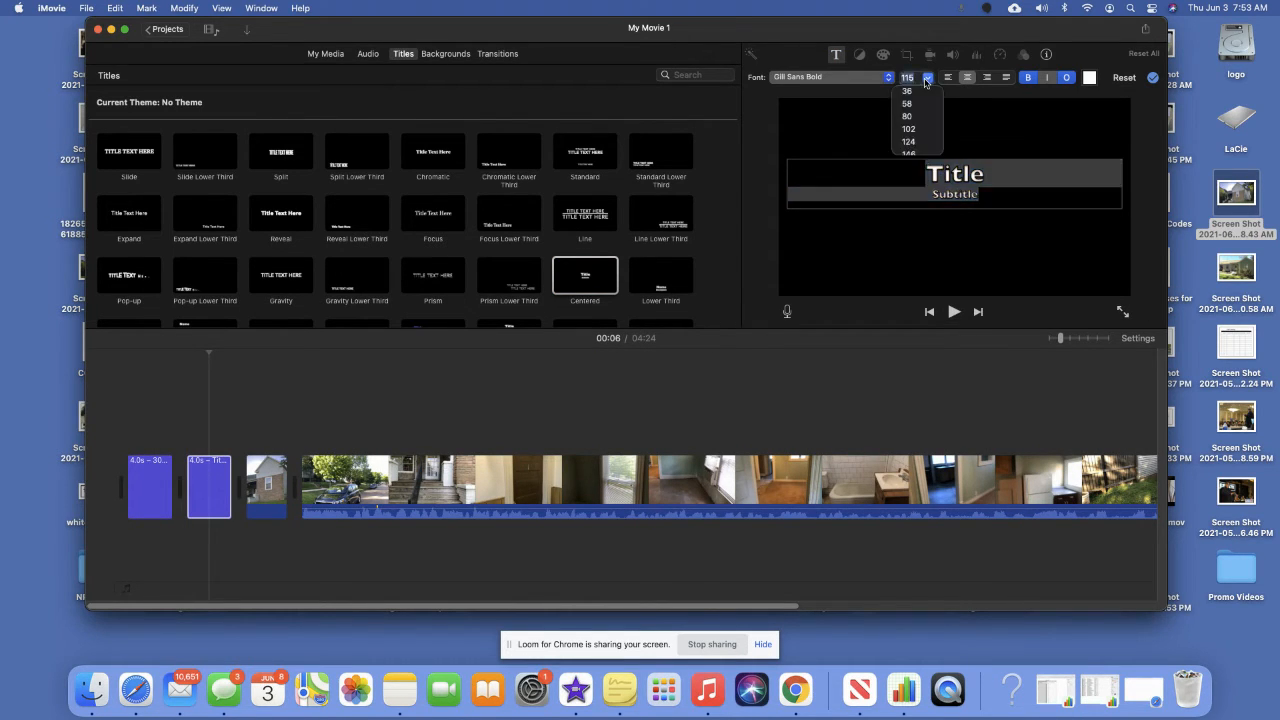
pyautogui.click(908, 116)
pyautogui.moveTo(994, 191); pyautogui.dragTo(931, 171)
pyautogui.click(1089, 79)
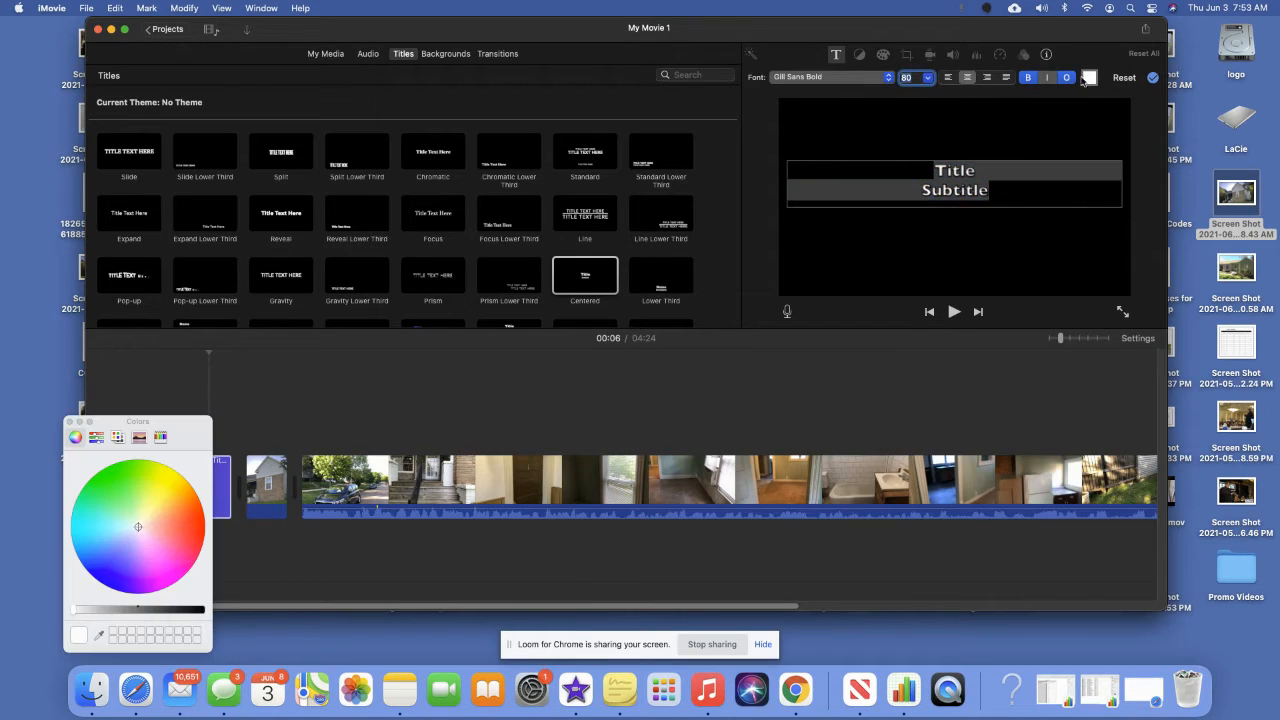
pyautogui.click(165, 490)
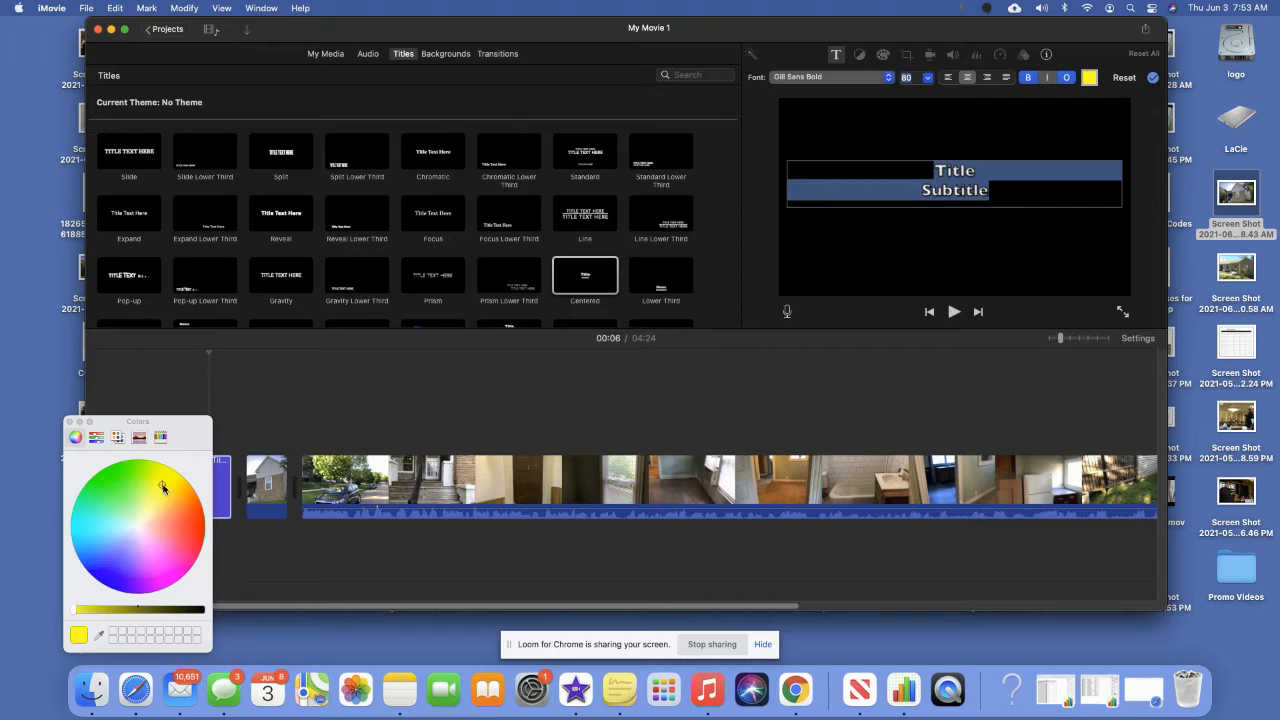
pyautogui.click(69, 422)
pyautogui.click(1006, 190)
# Replace the placeholder with the duplex description: Knoxville, 1 bedroom each side, $700 per month.
pyautogui.moveTo(1006, 190); pyautogui.dragTo(910, 166)
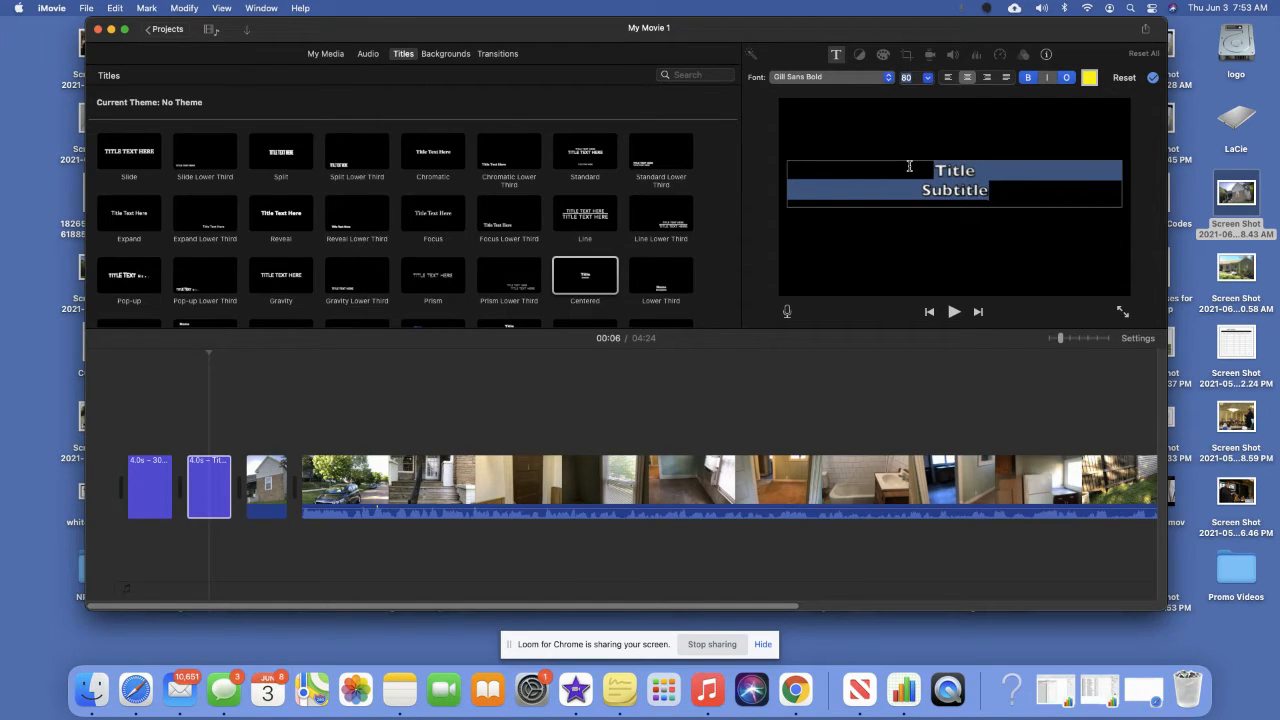
pyautogui.write('This is a ')
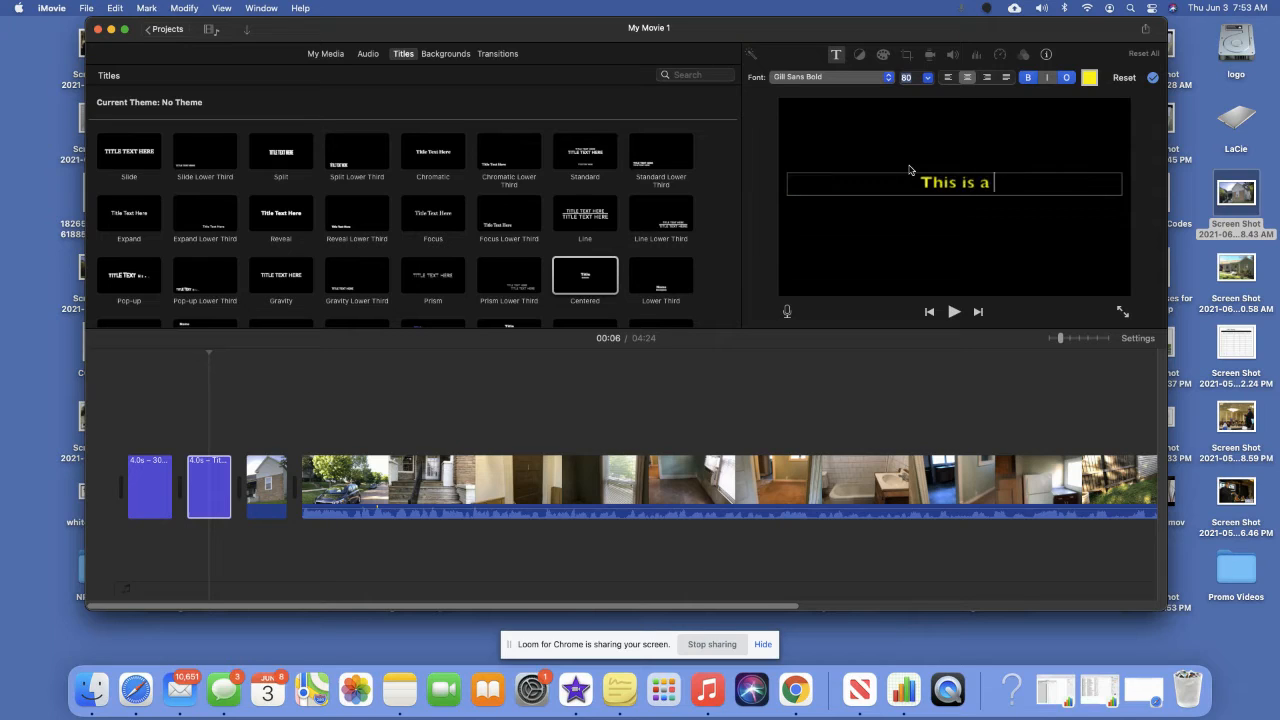
pyautogui.write('duplexx')
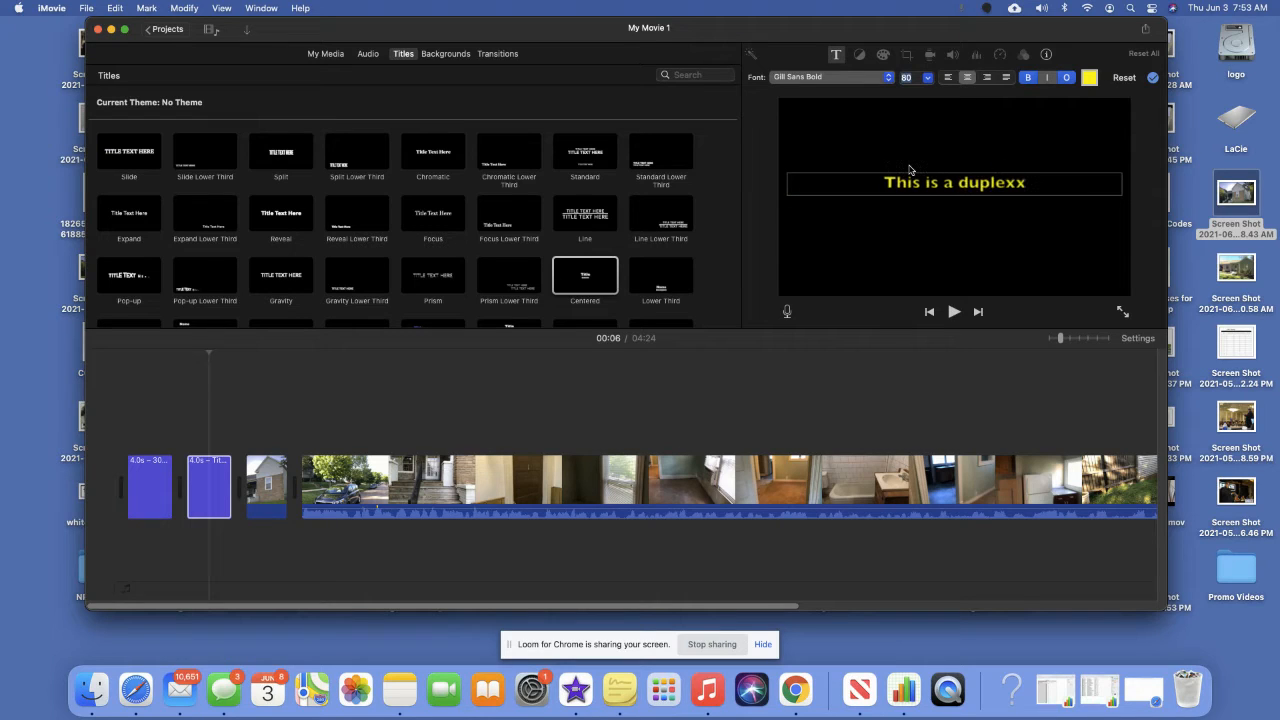
pyautogui.press('BackSpace')
pyautogui.write('in a')
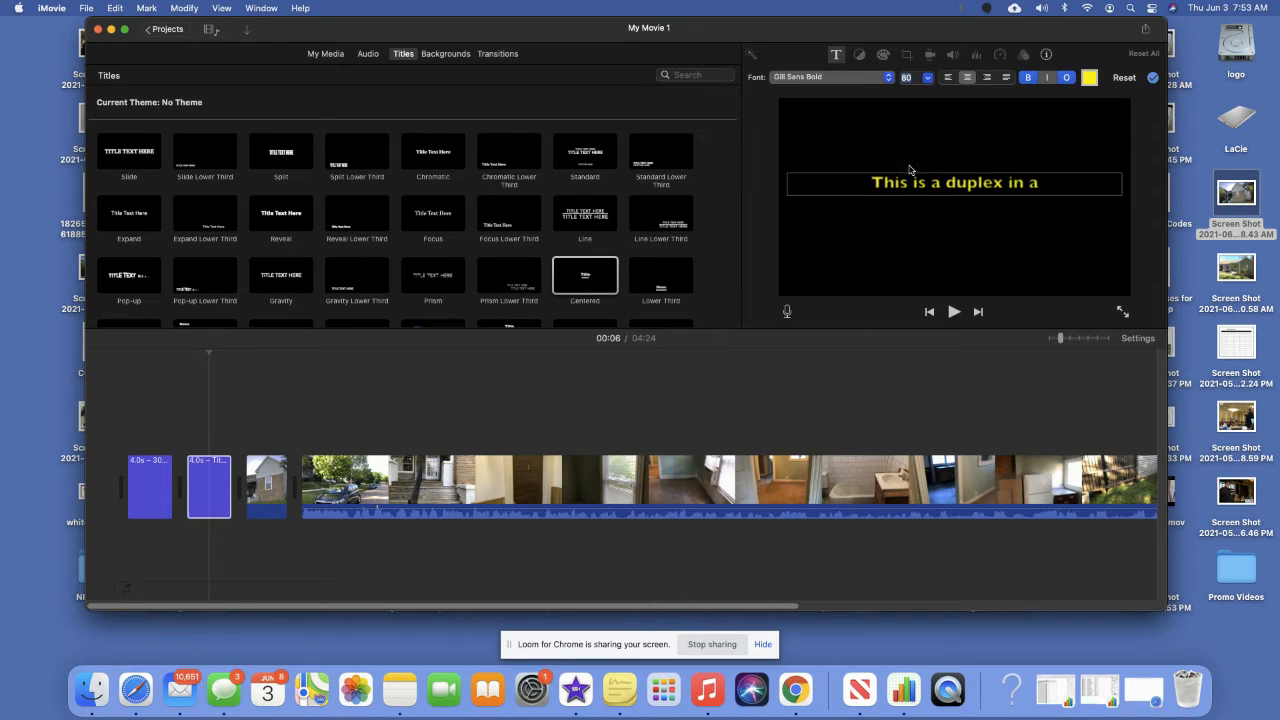
pyautogui.write(' great area')
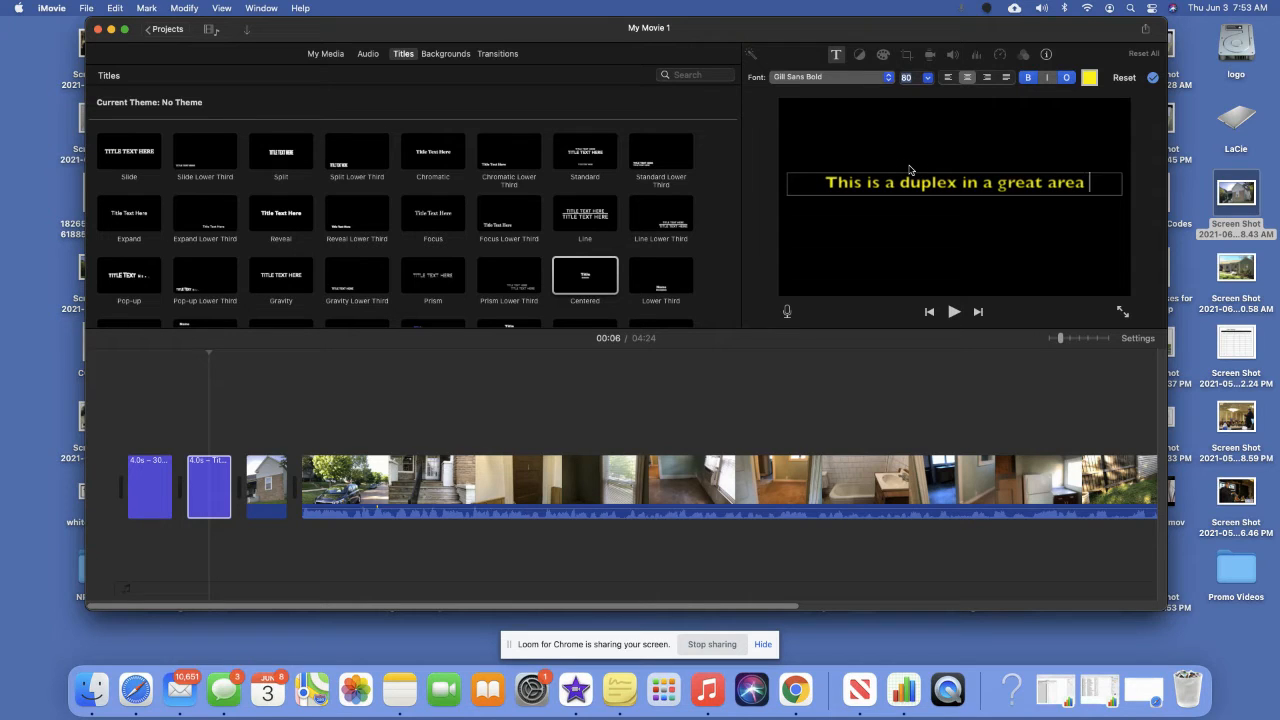
pyautogui.write(' of Knoxville')
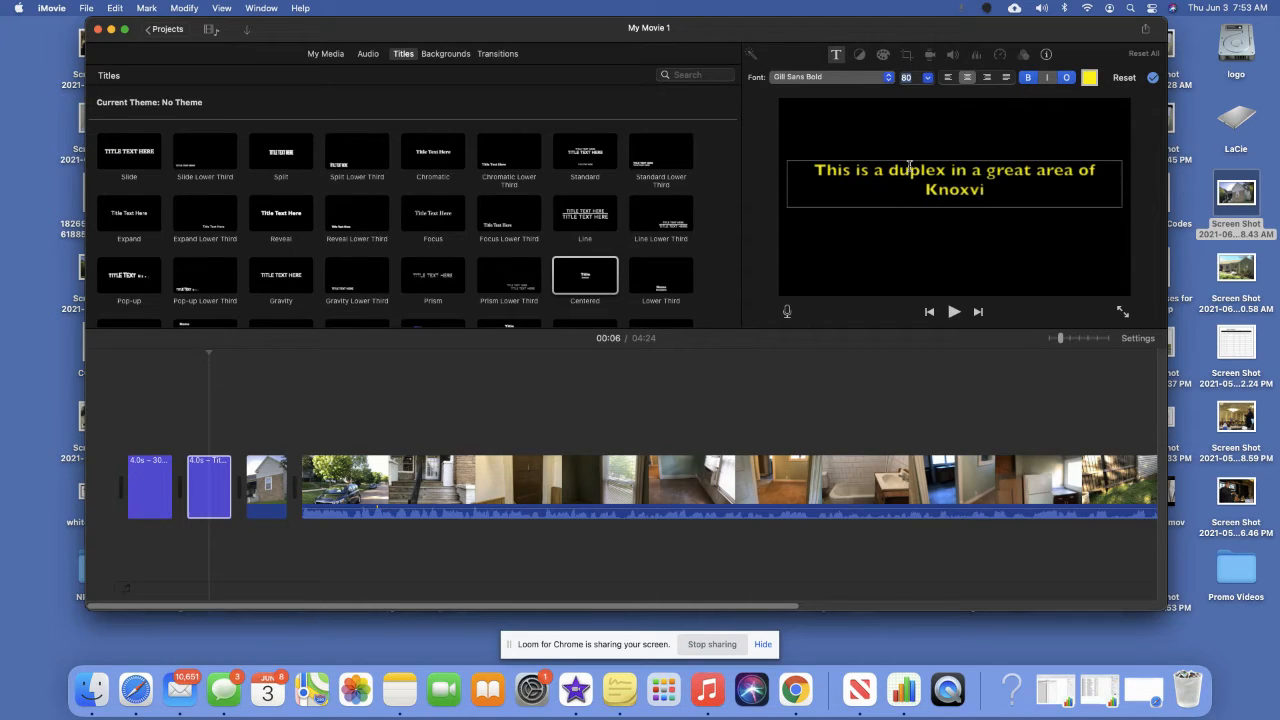
pyautogui.press('BackSpace')
pyautogui.write('le.  1 bedroom')
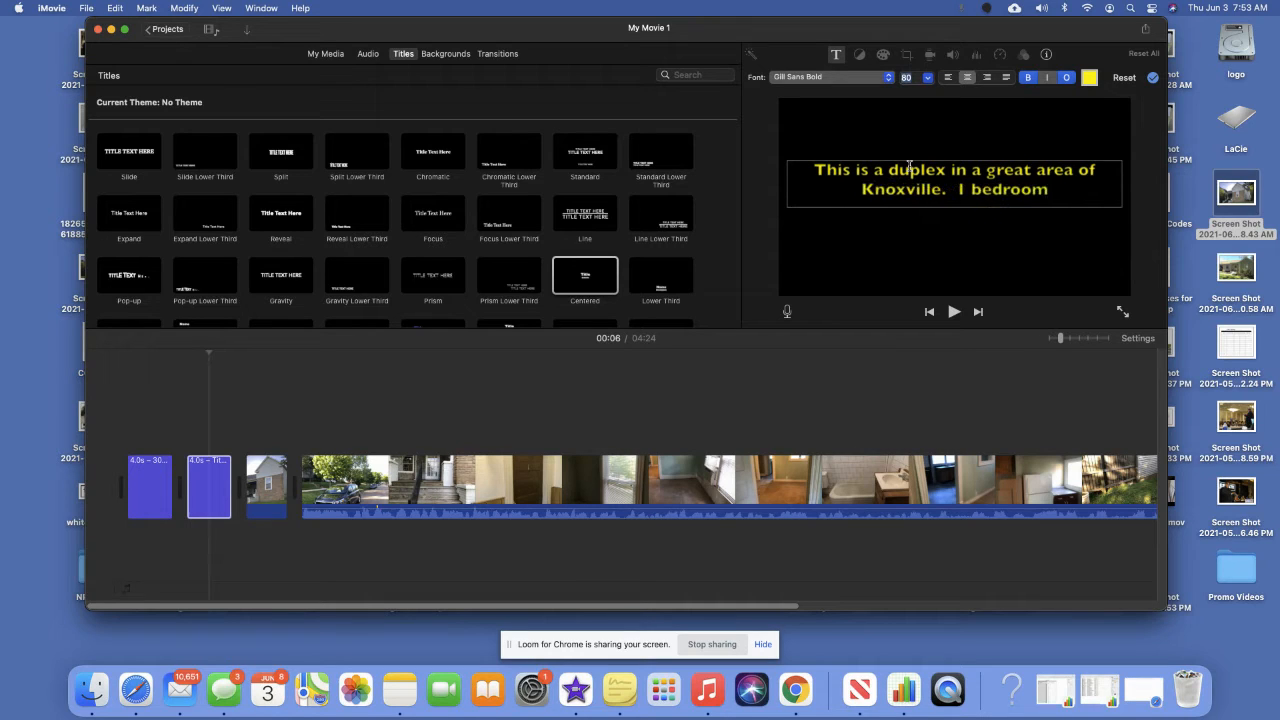
pyautogui.write(' on each side.')
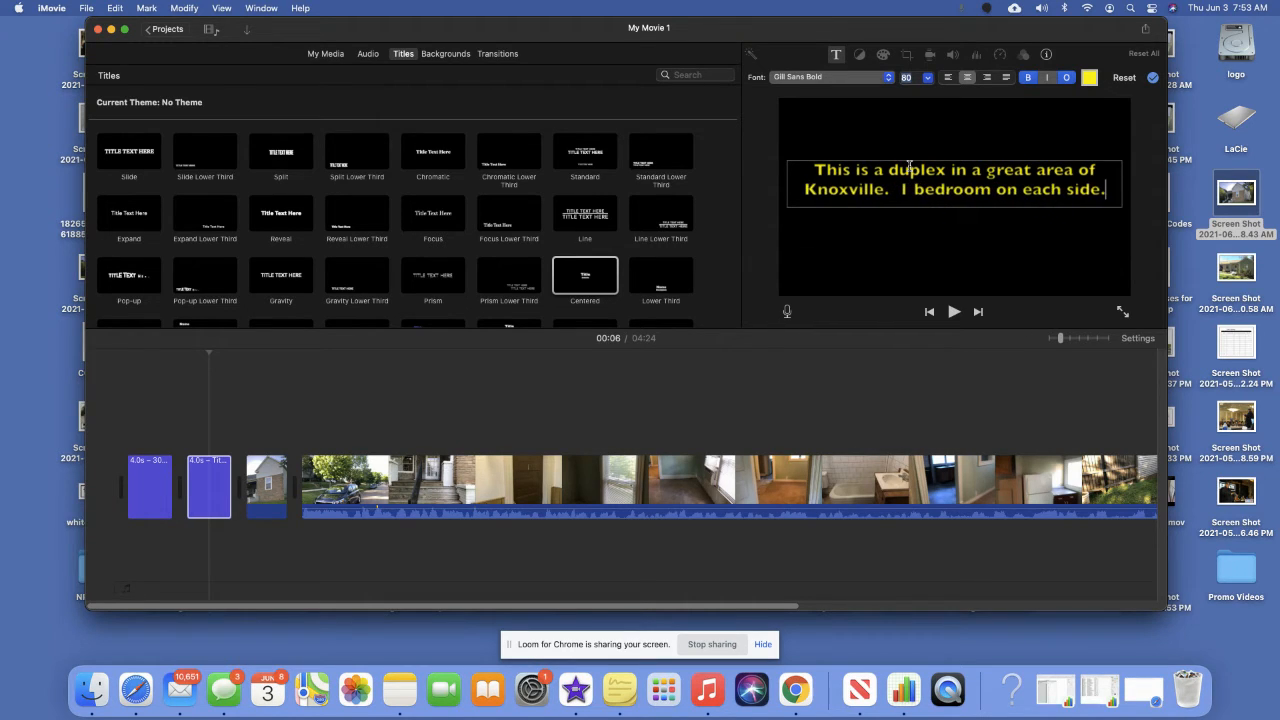
pyautogui.press('BackSpace')
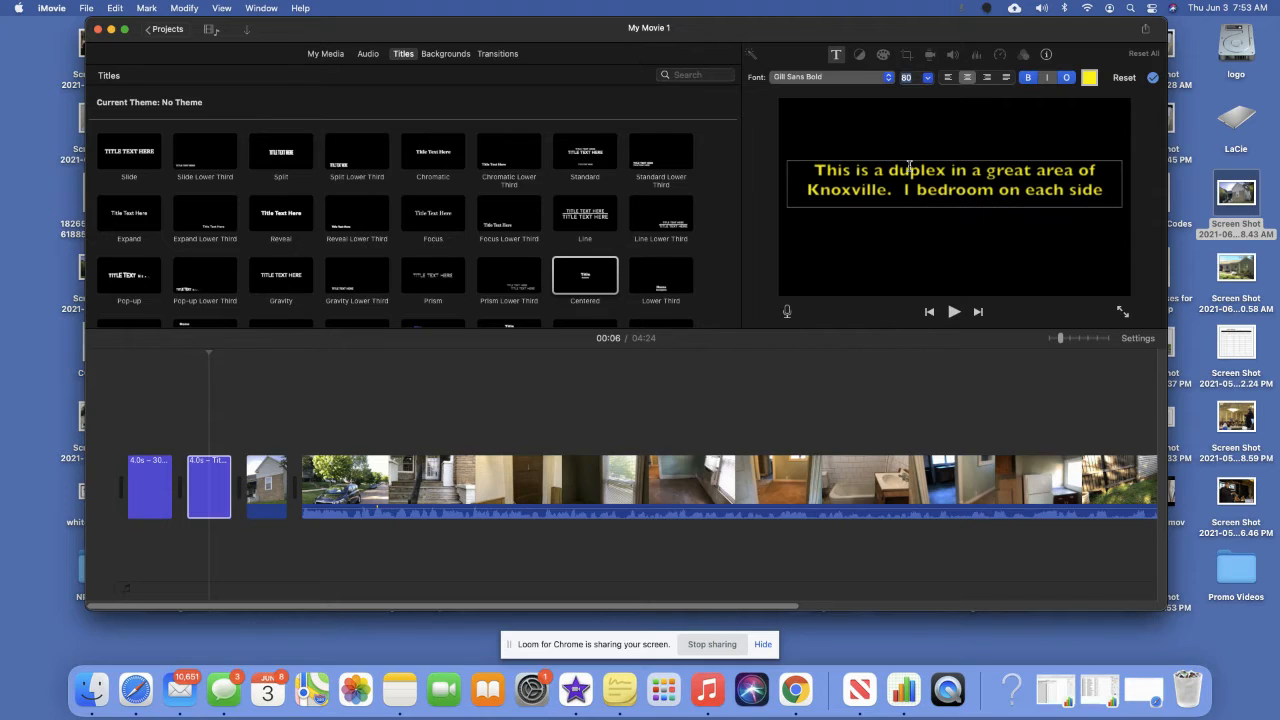
pyautogui.write('. Each')
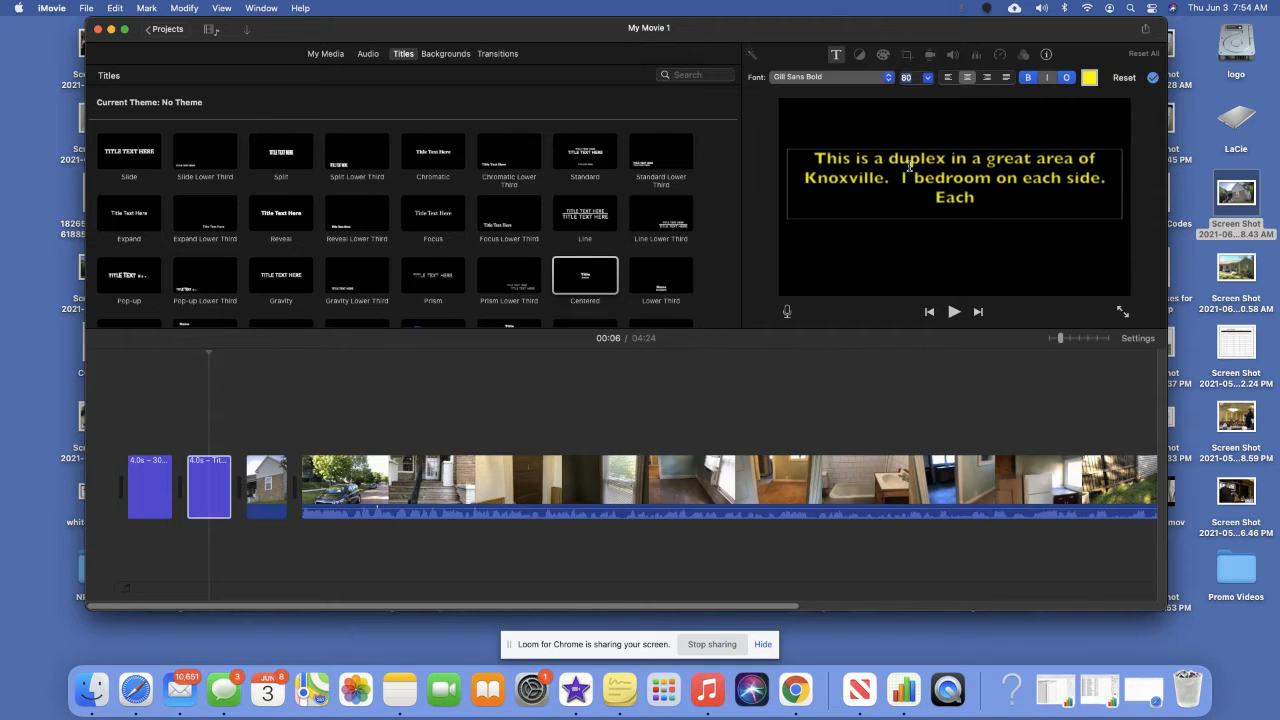
pyautogui.write(' unit rents for')
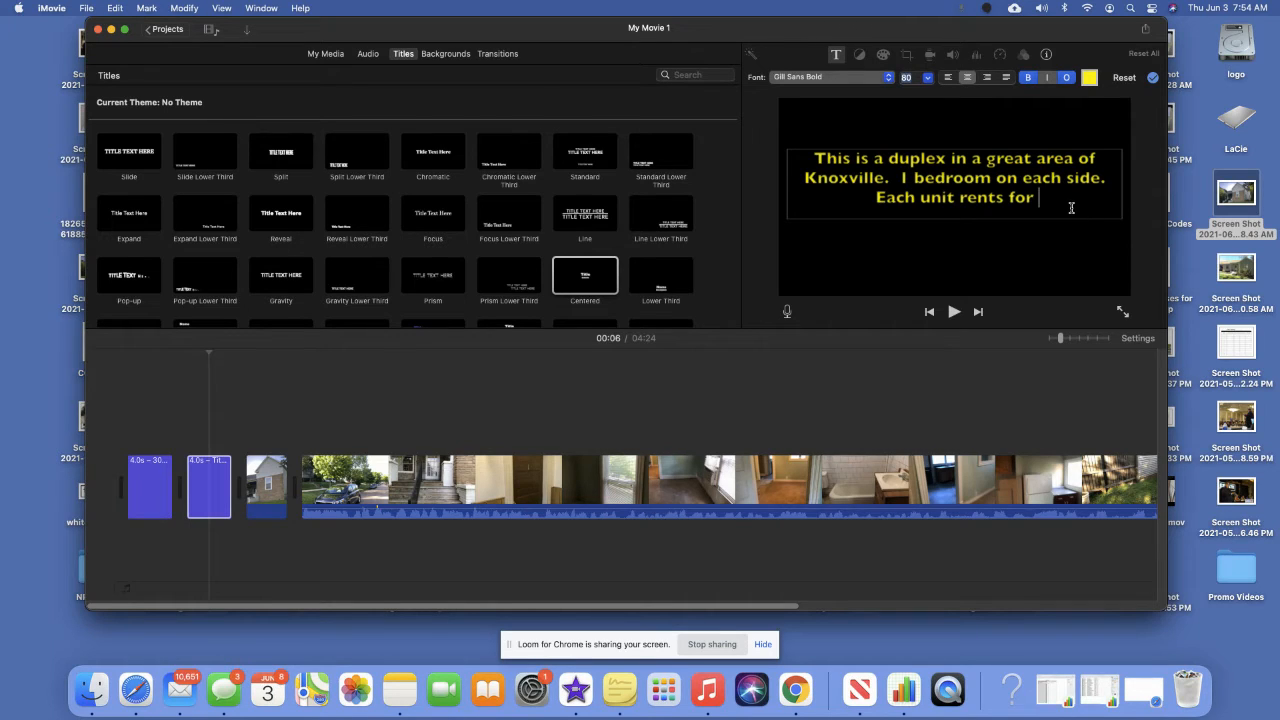
pyautogui.press('shift+super+Left')
pyautogui.press('Right')
pyautogui.write('$700 per mo')
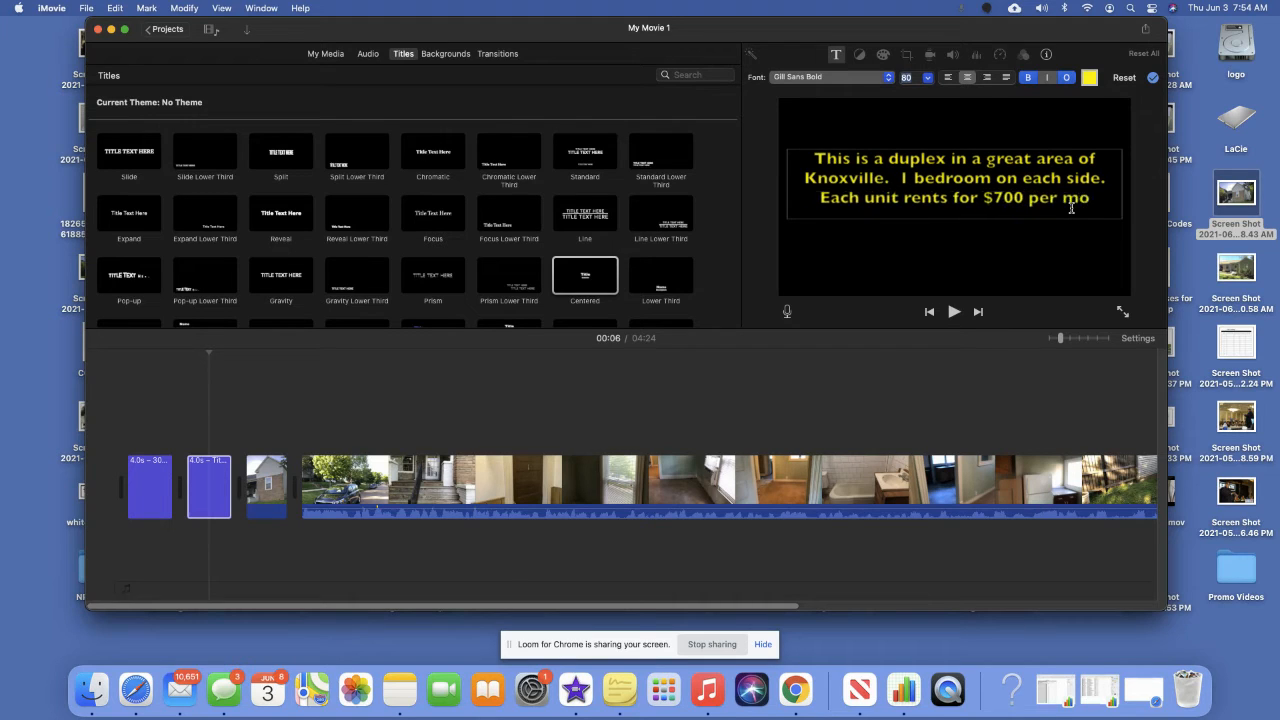
pyautogui.write('nth!')
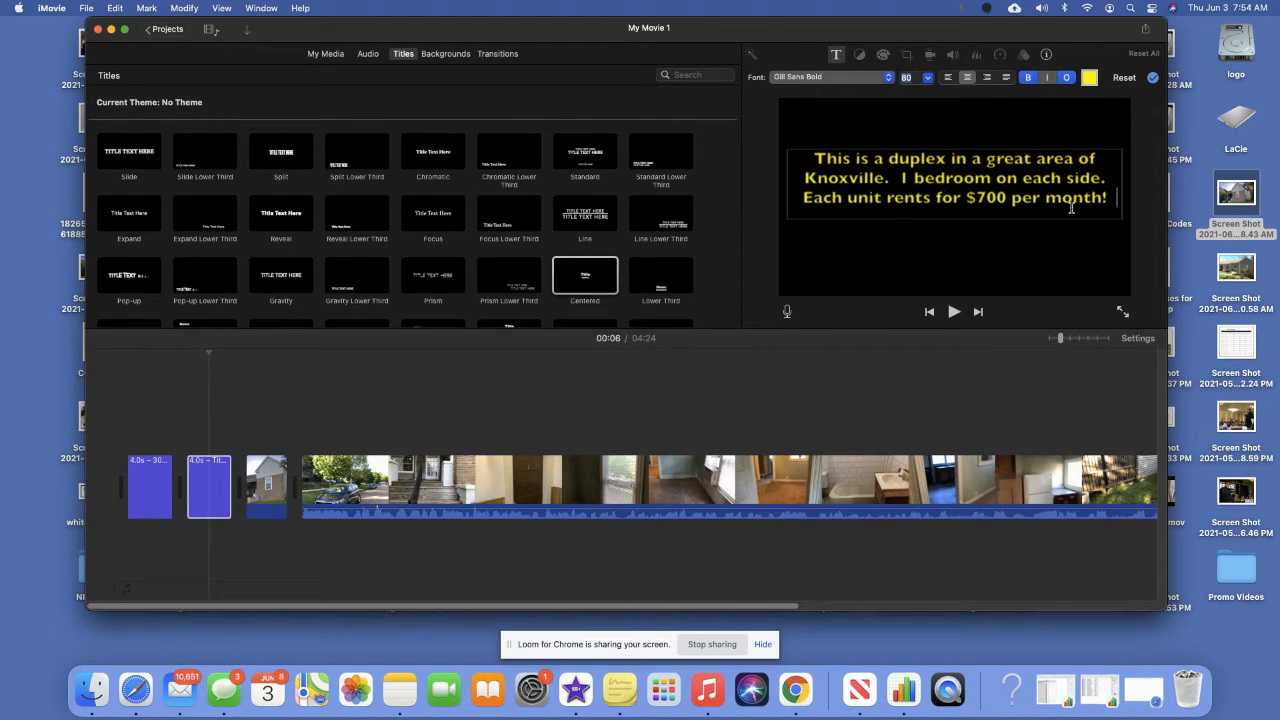
pyautogui.press('Return')
pyautogui.write('Check it out..')
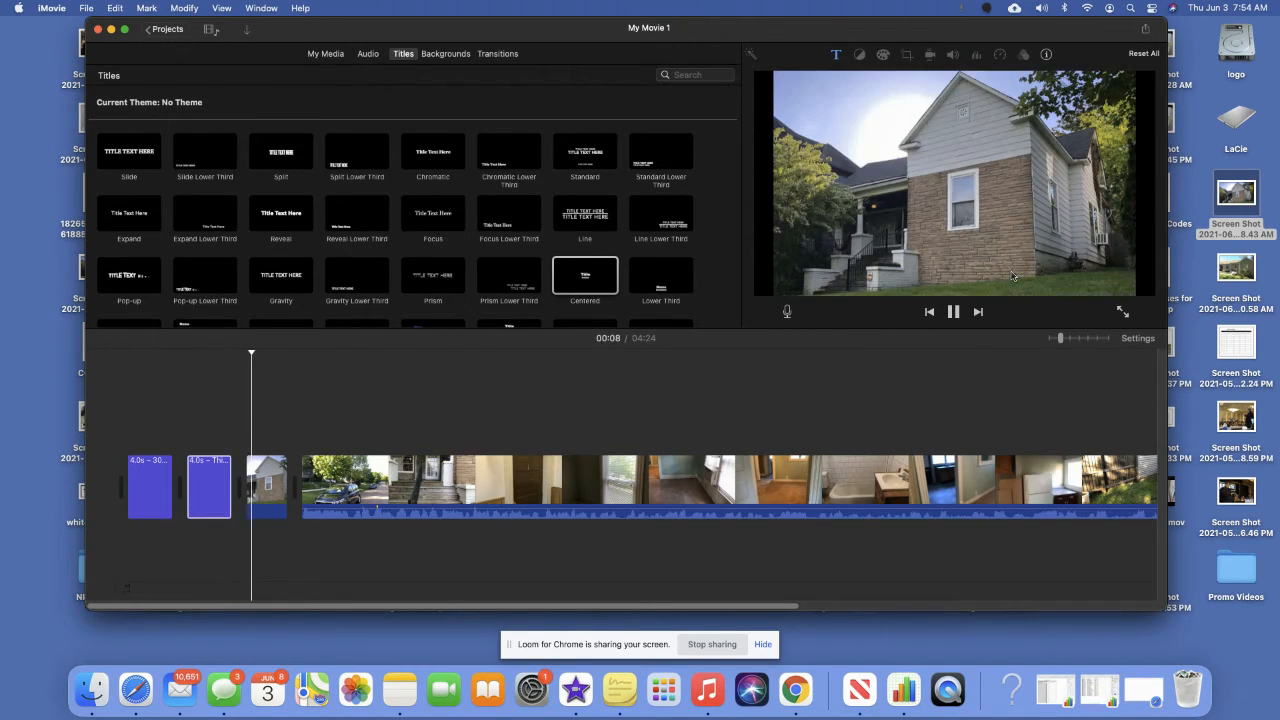
# Scroll to the timeline's end and add a Centered title after the walkthrough video.
pyautogui.hscroll(10, 967, 481)
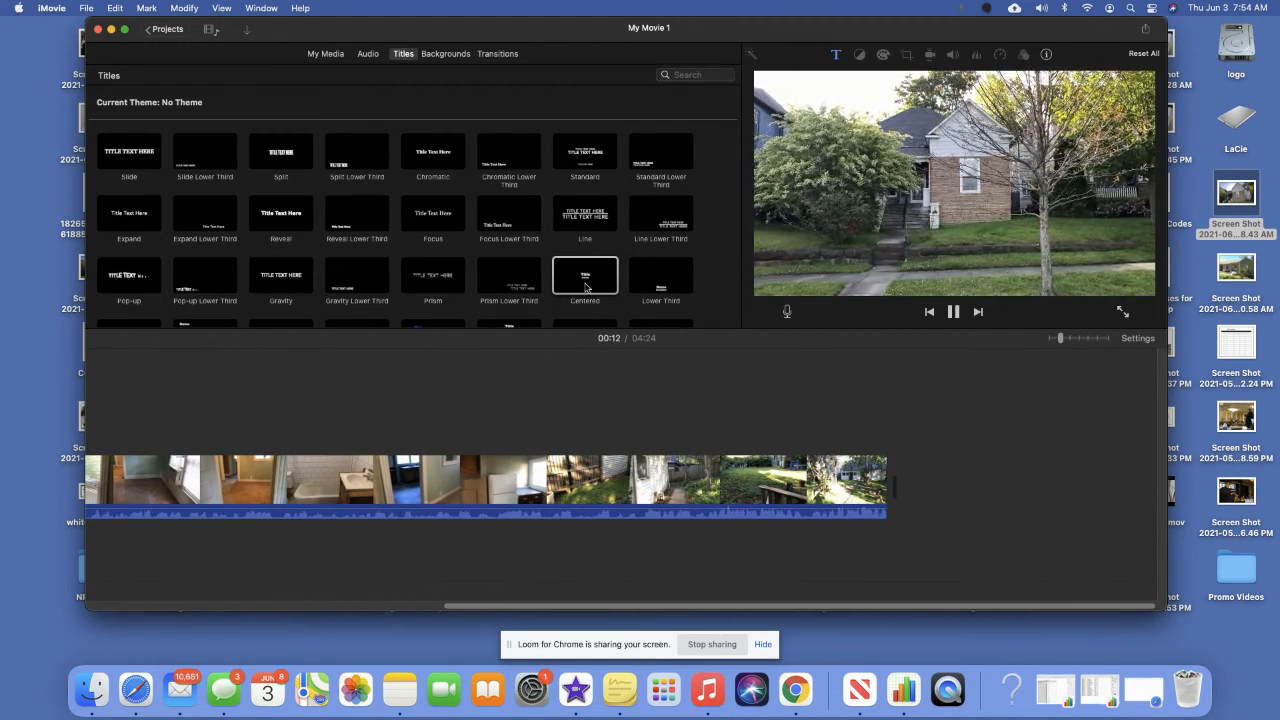
pyautogui.click(954, 312)
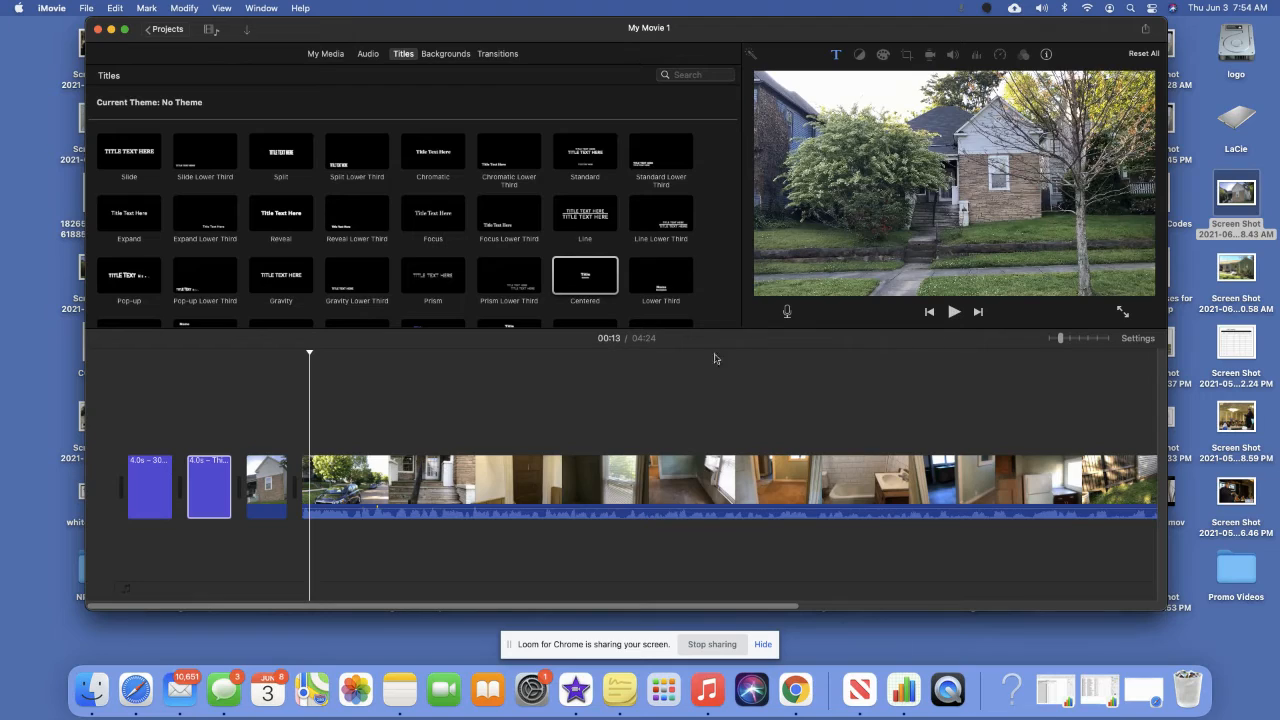
pyautogui.hscroll(10, 802, 470)
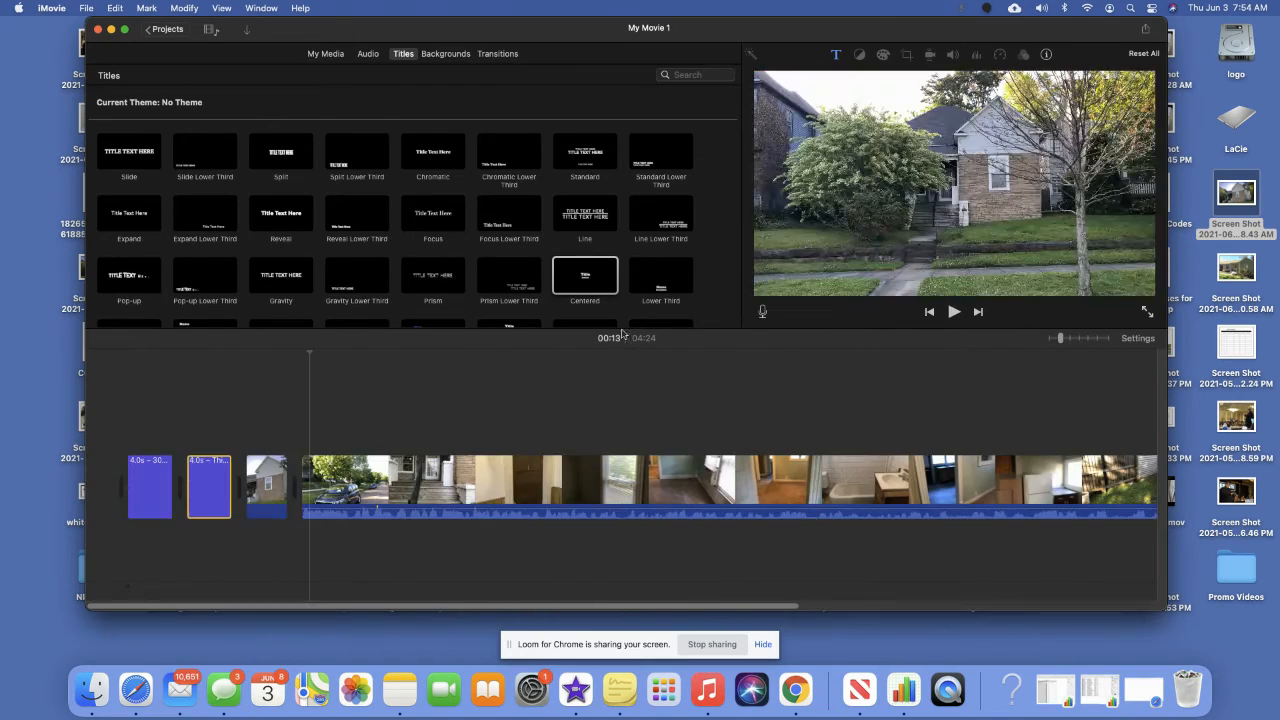
pyautogui.hscroll(10, 800, 443)
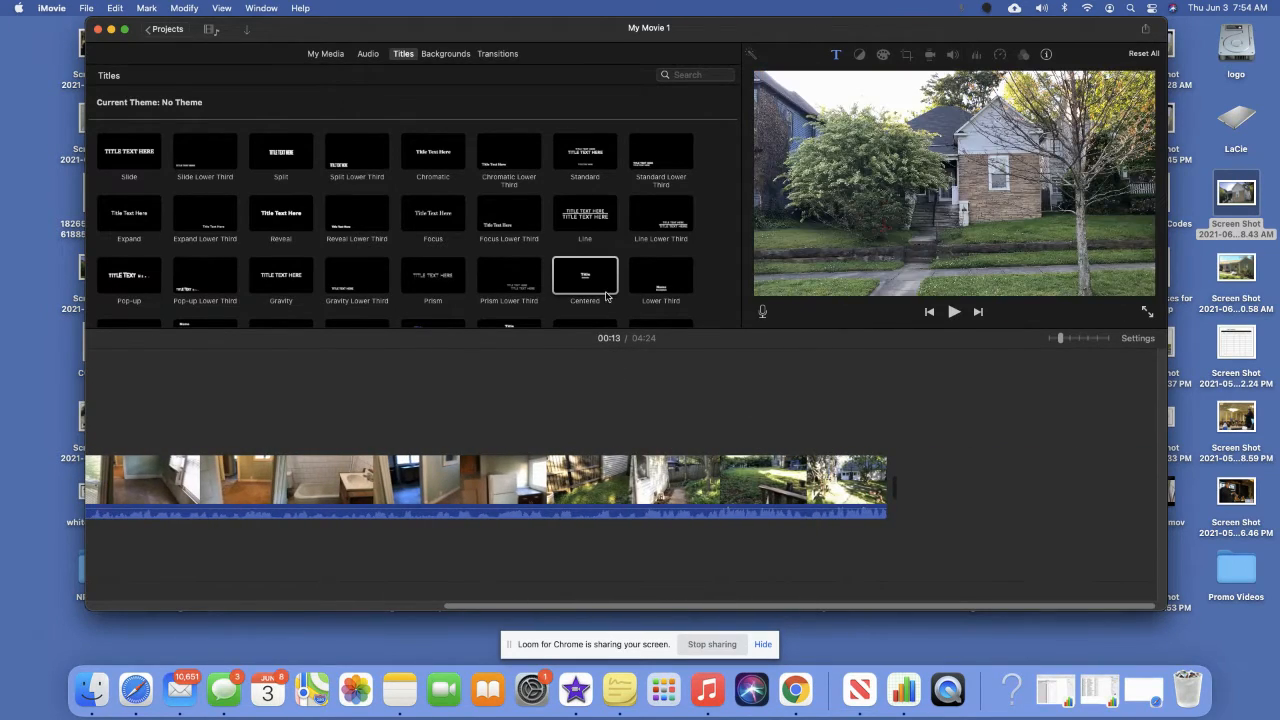
pyautogui.moveTo(603, 287); pyautogui.dragTo(940, 490)
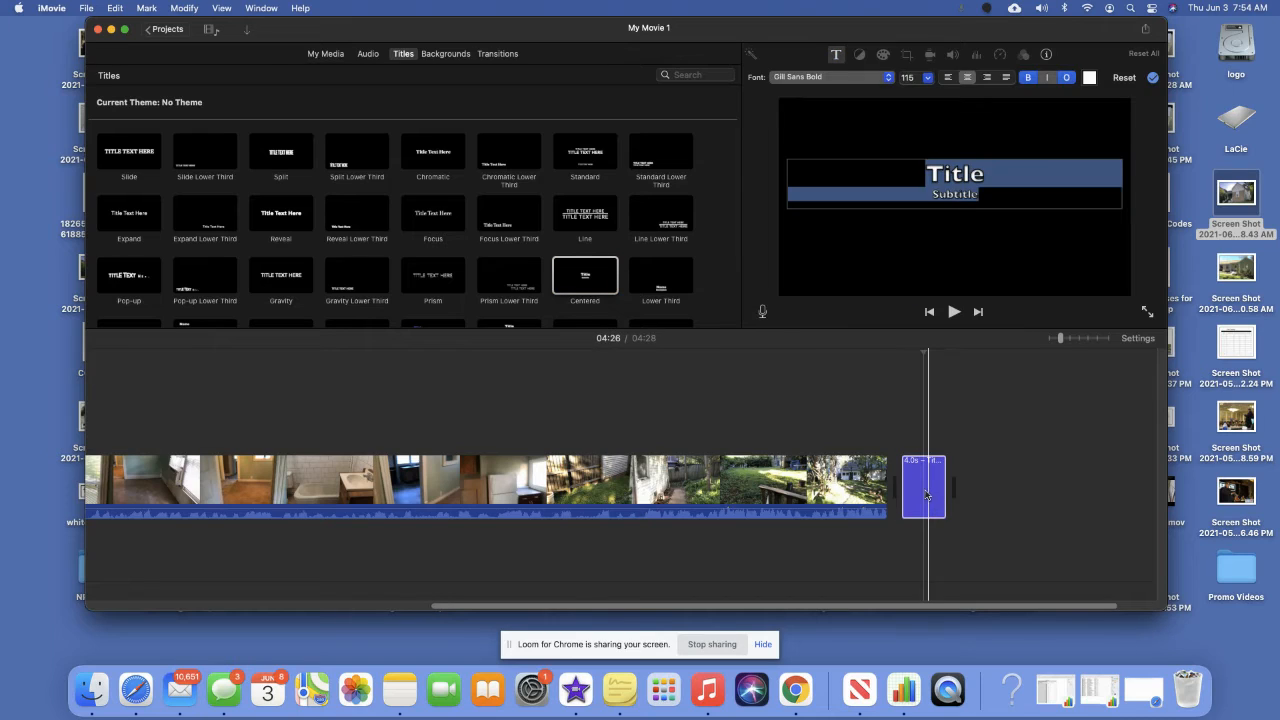
# Set the closing title's text to size 80 and yellow.
pyautogui.click(997, 203)
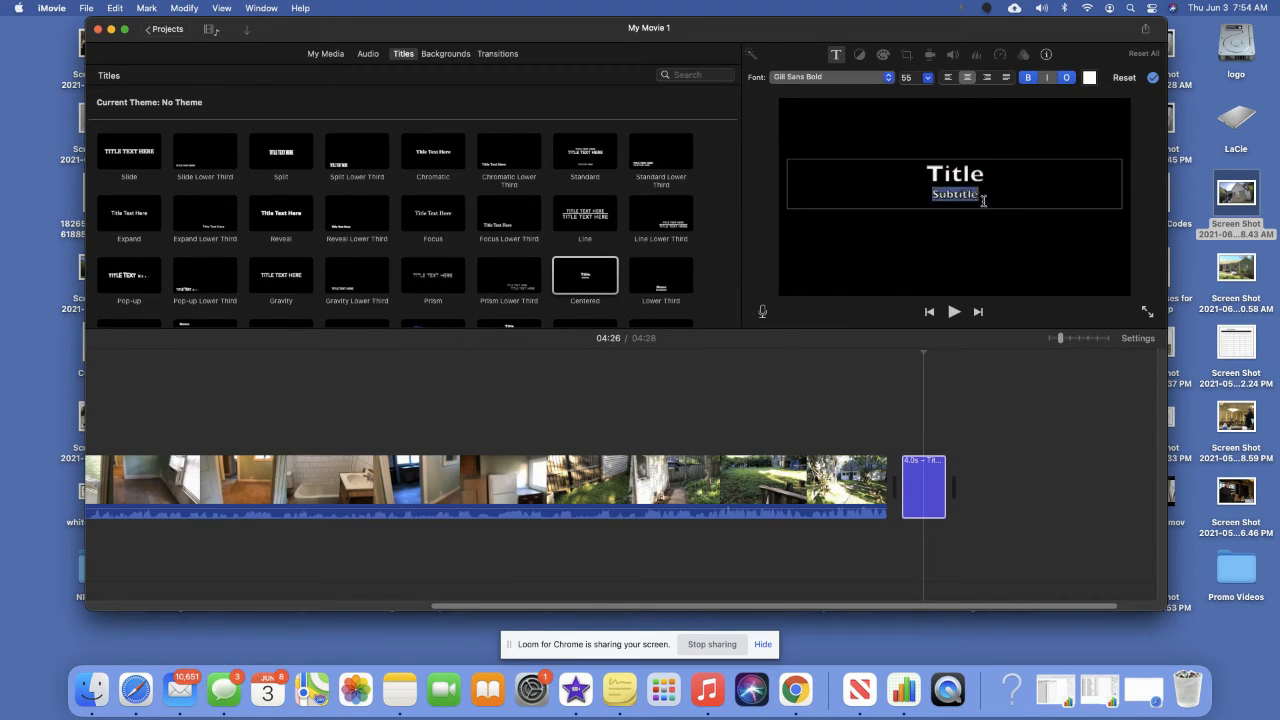
pyautogui.moveTo(983, 200); pyautogui.dragTo(929, 173)
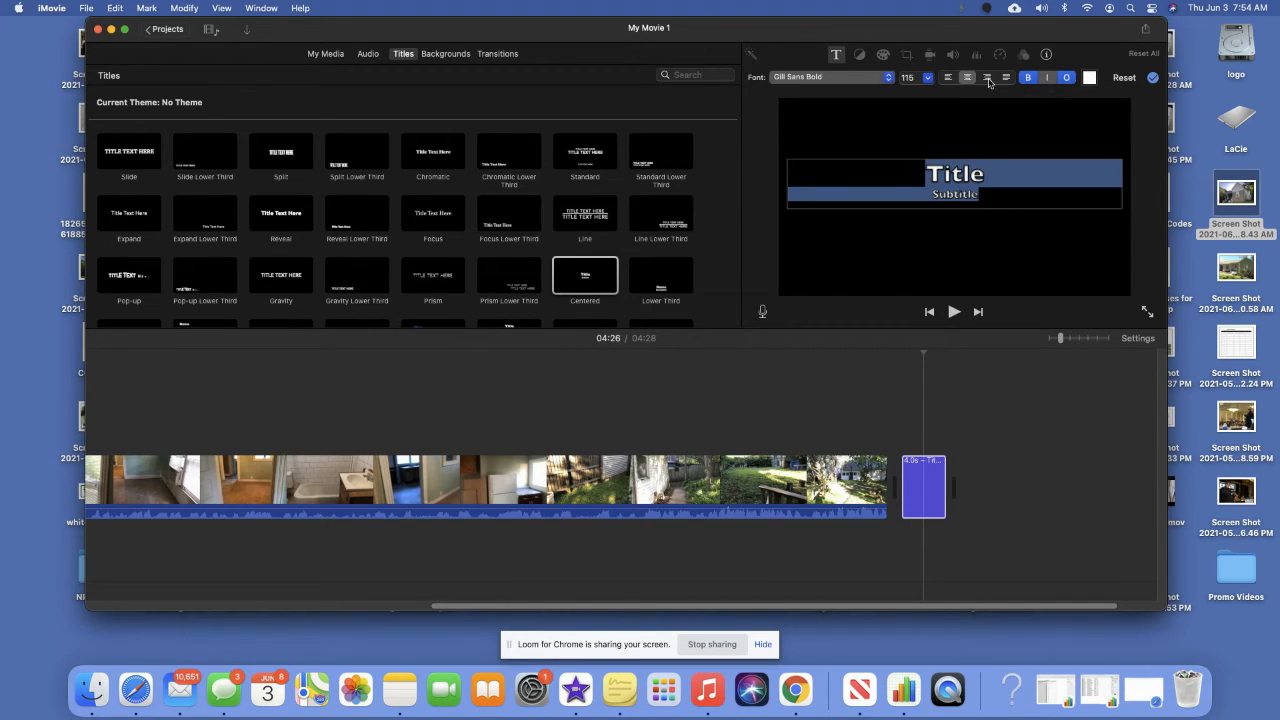
pyautogui.click(928, 78)
pyautogui.click(907, 116)
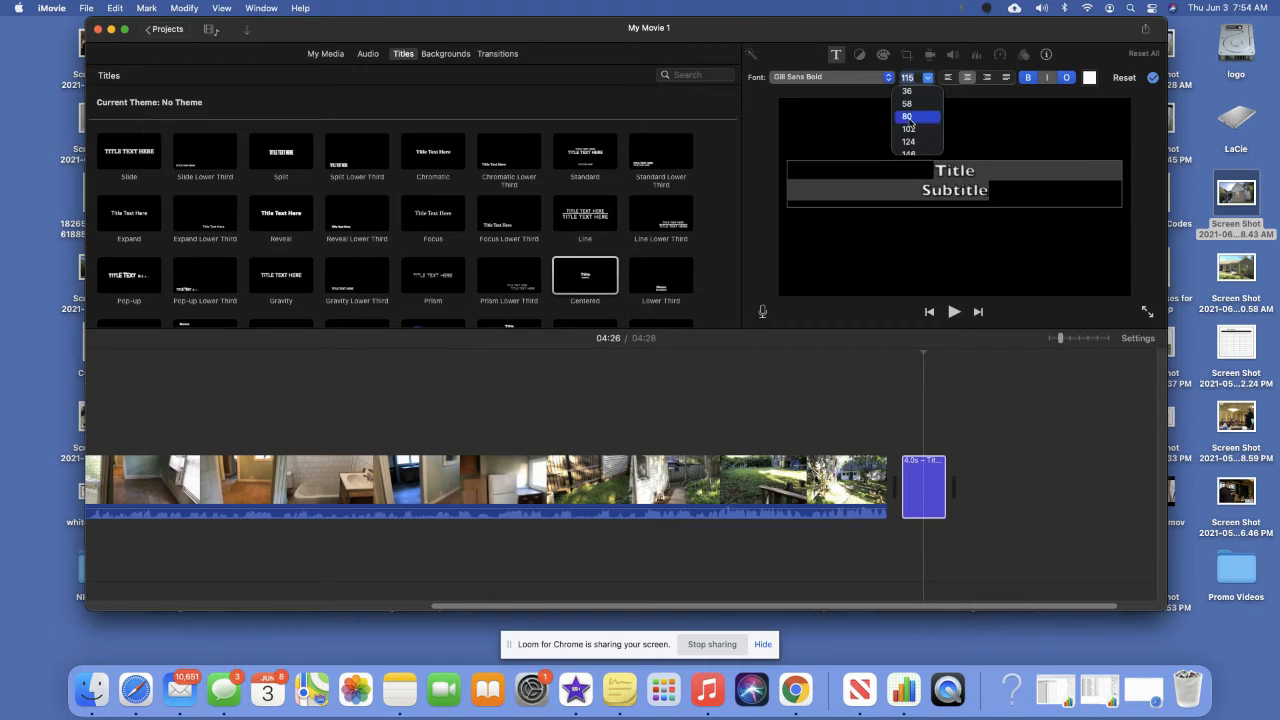
pyautogui.click(1089, 78)
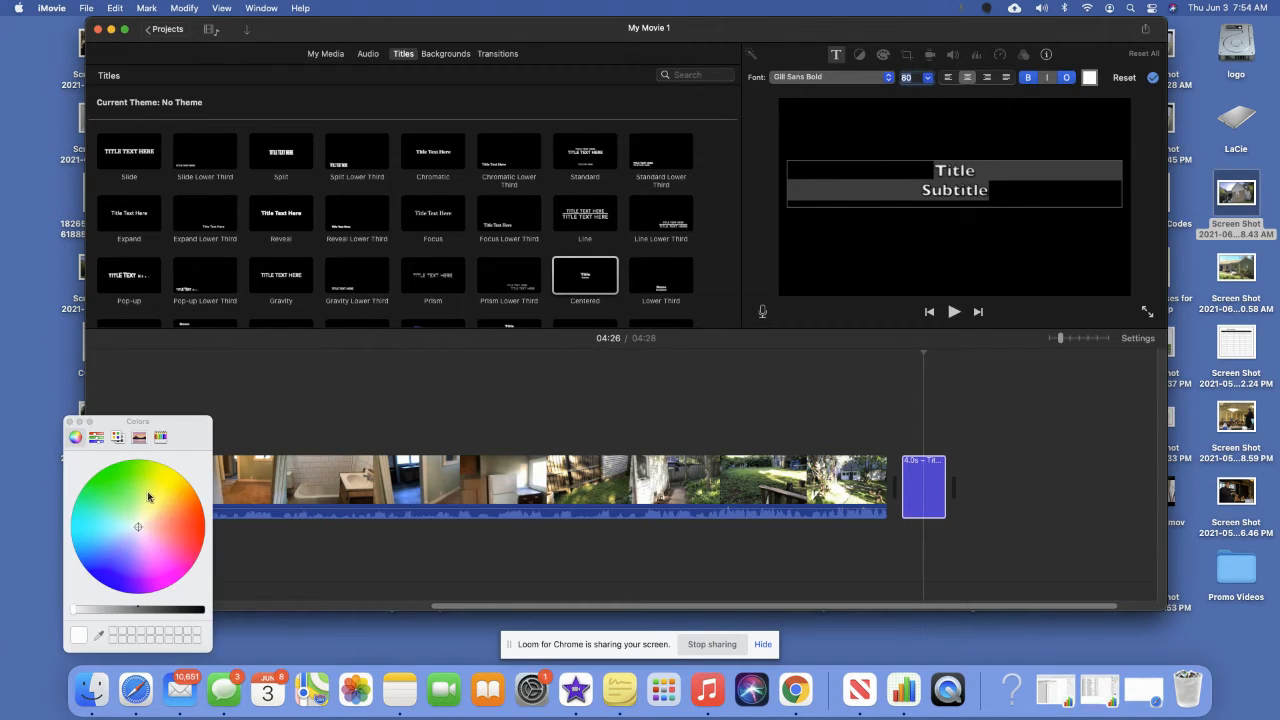
pyautogui.click(164, 489)
pyautogui.click(69, 423)
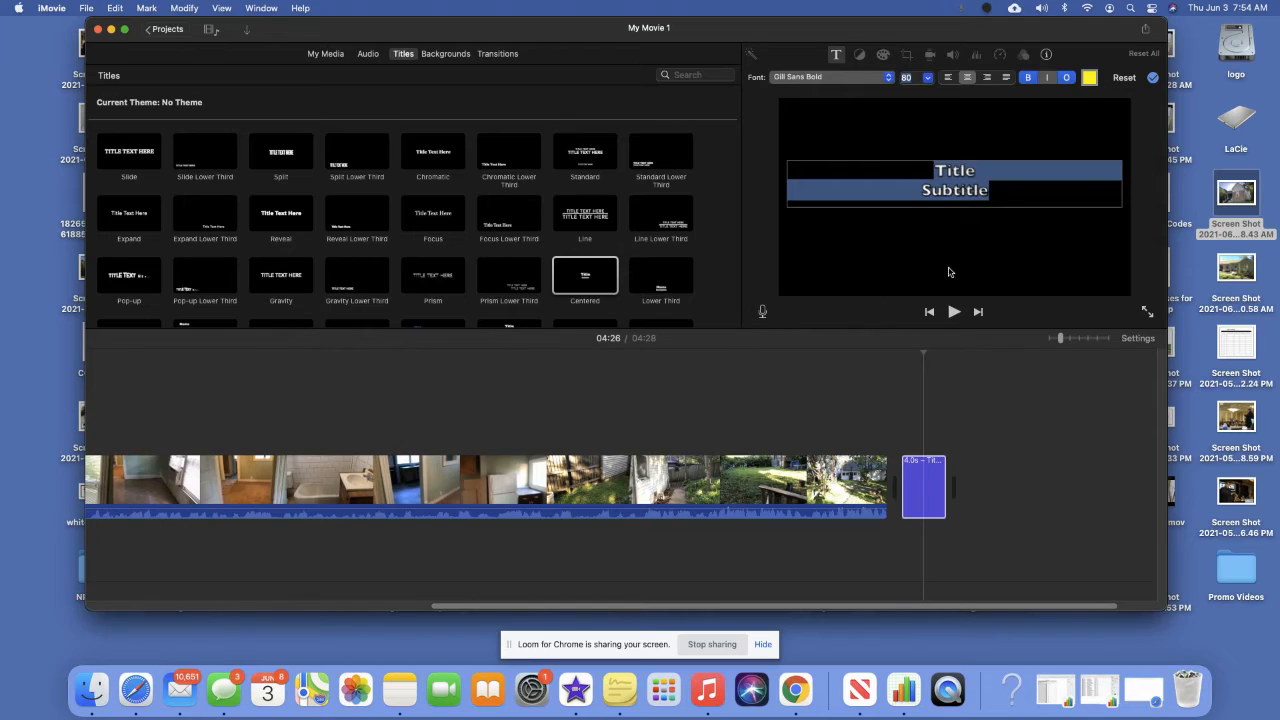
pyautogui.click(1006, 202)
# Type the closing pitch urging investors to call about the off-market deal or find the company online.
pyautogui.click(990, 196)
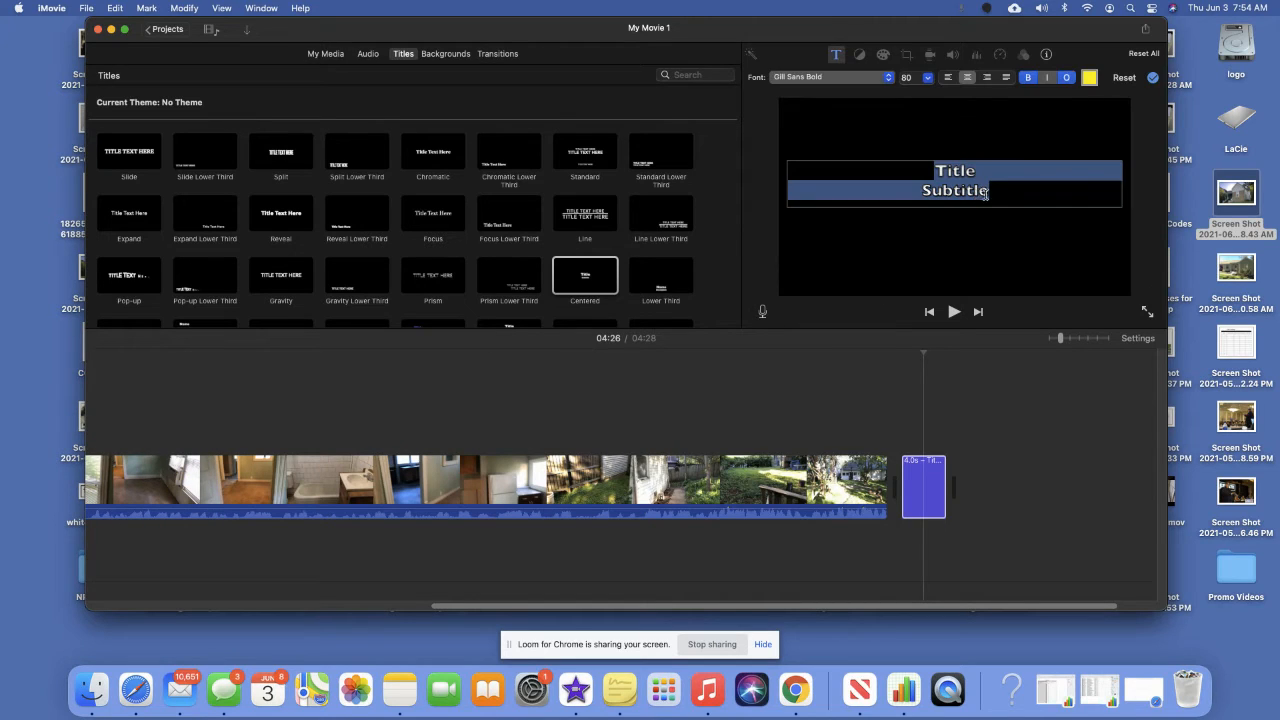
pyautogui.write('Hey')
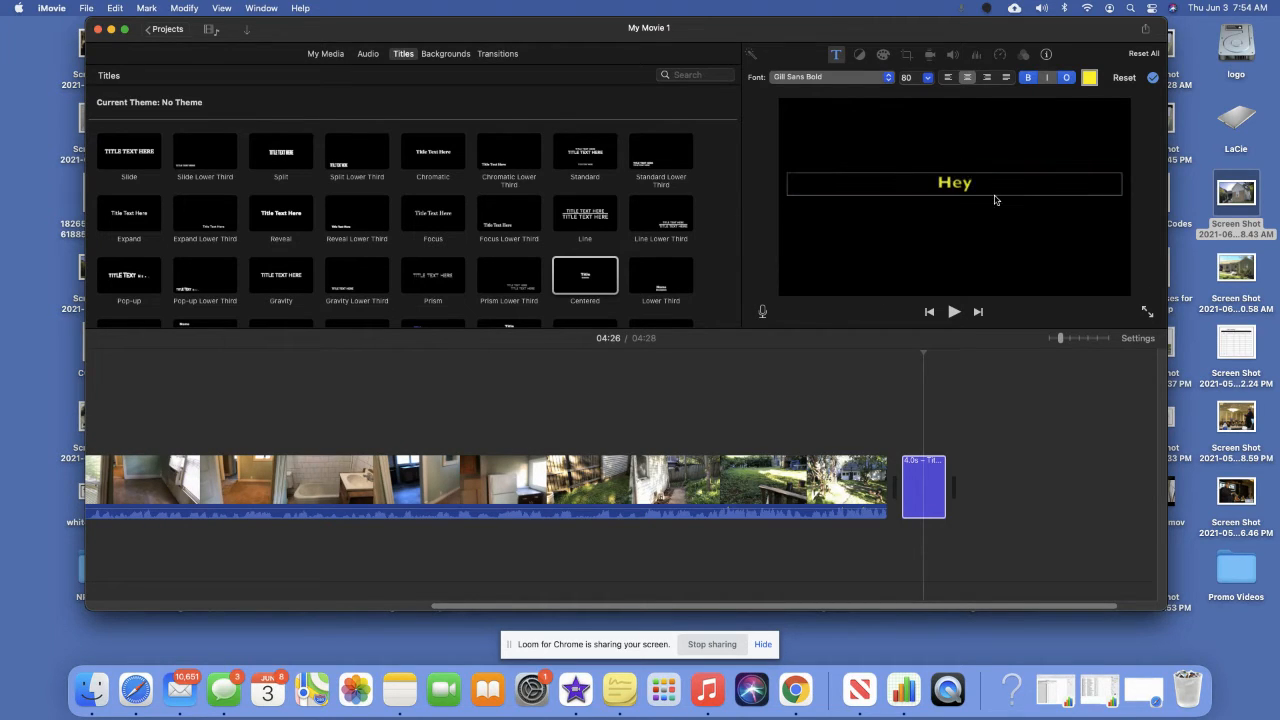
pyautogui.write(" investors, don't miss")
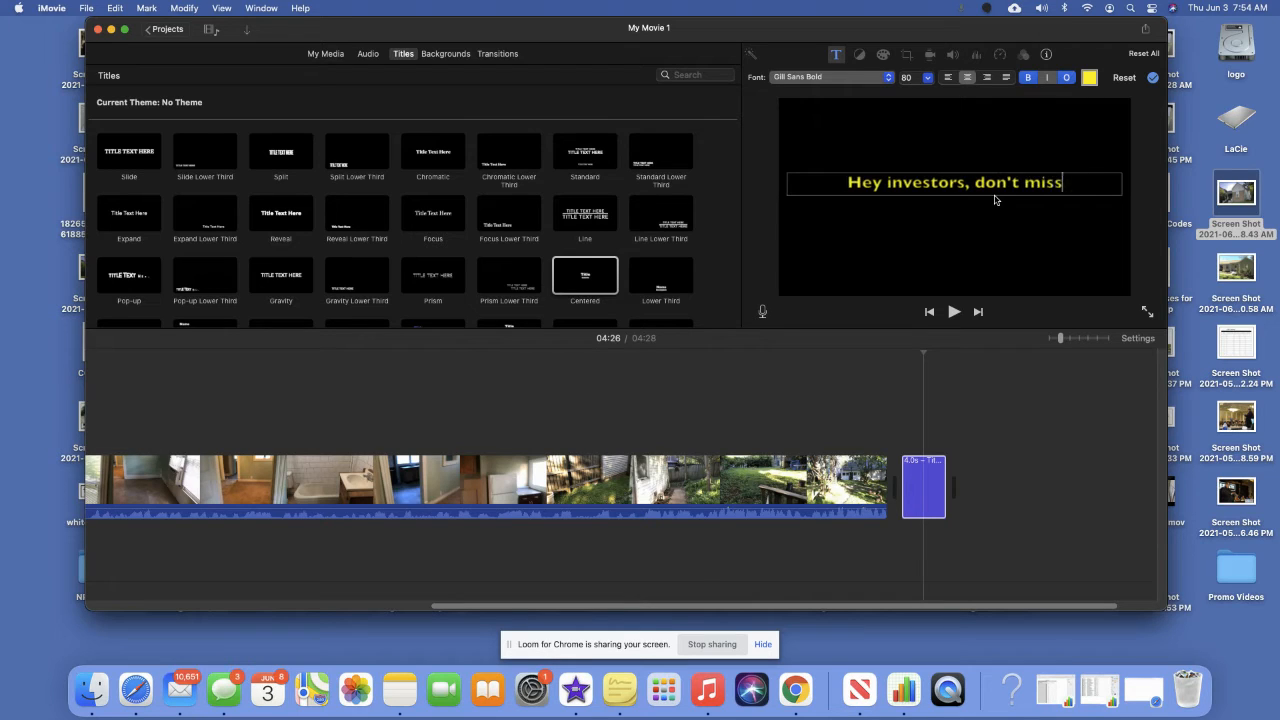
pyautogui.write(' out on this ki')
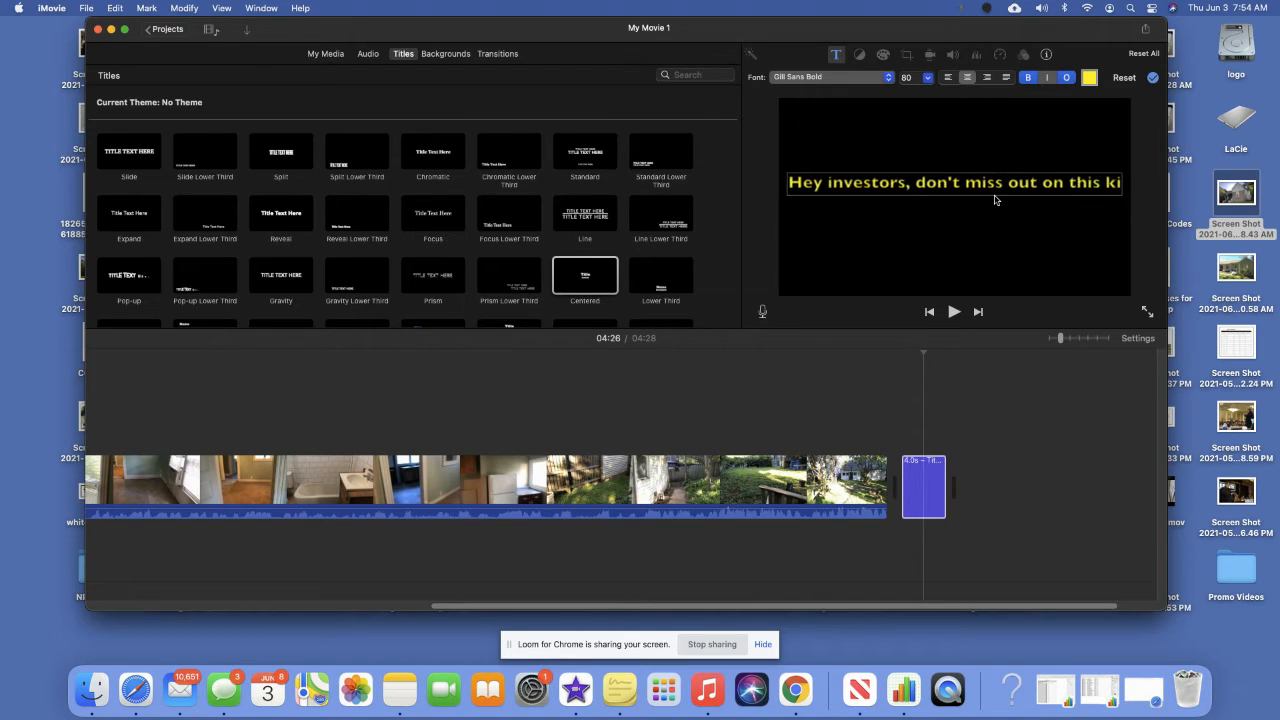
pyautogui.write('ller off-')
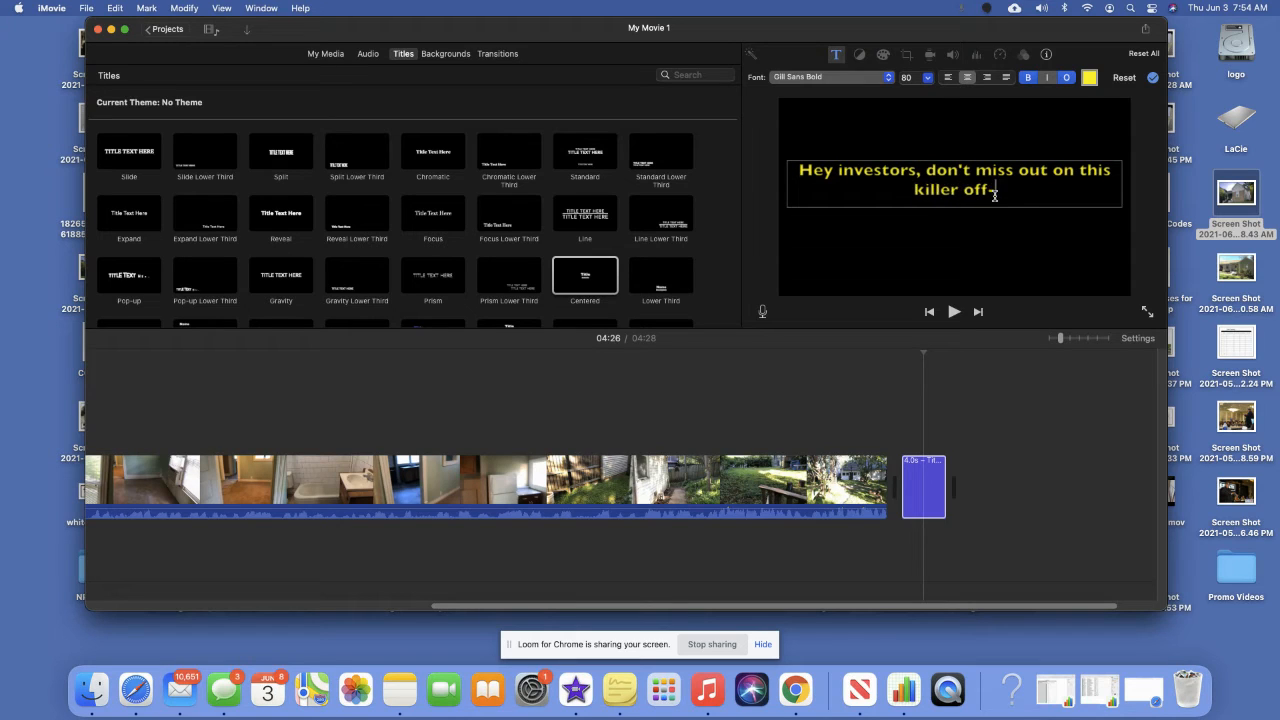
pyautogui.write('market deal.')
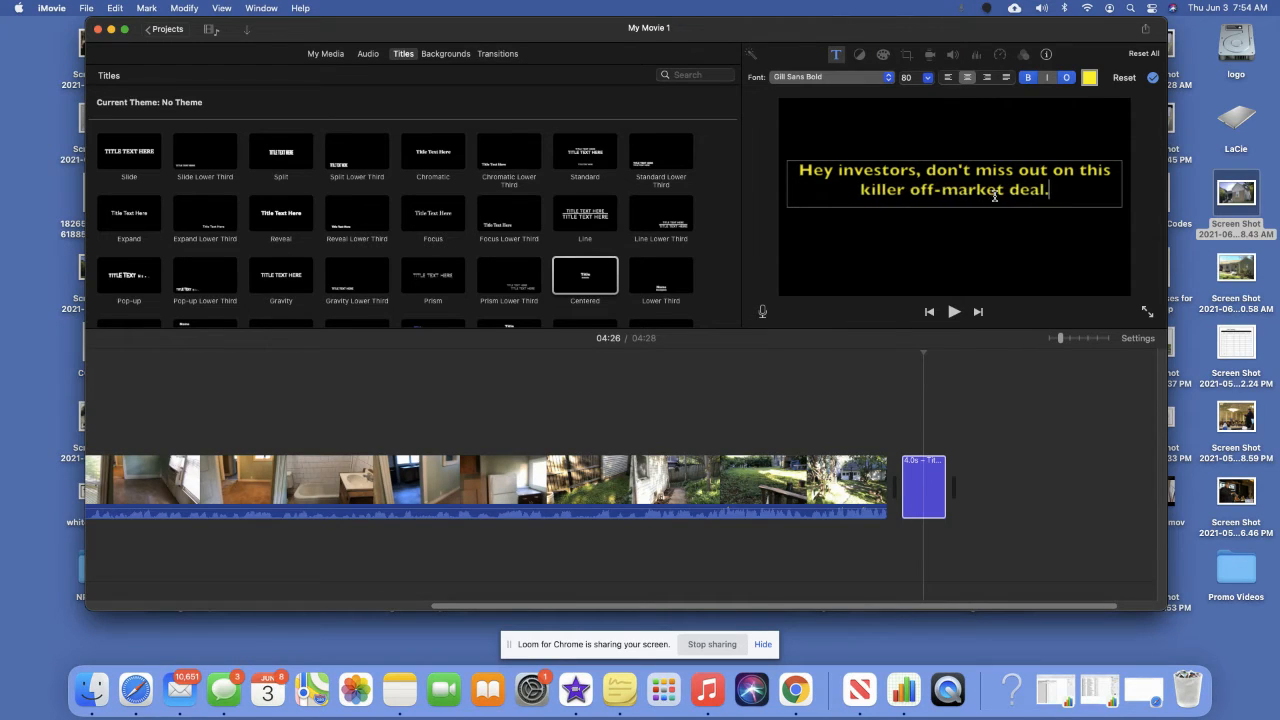
pyautogui.write('. give')
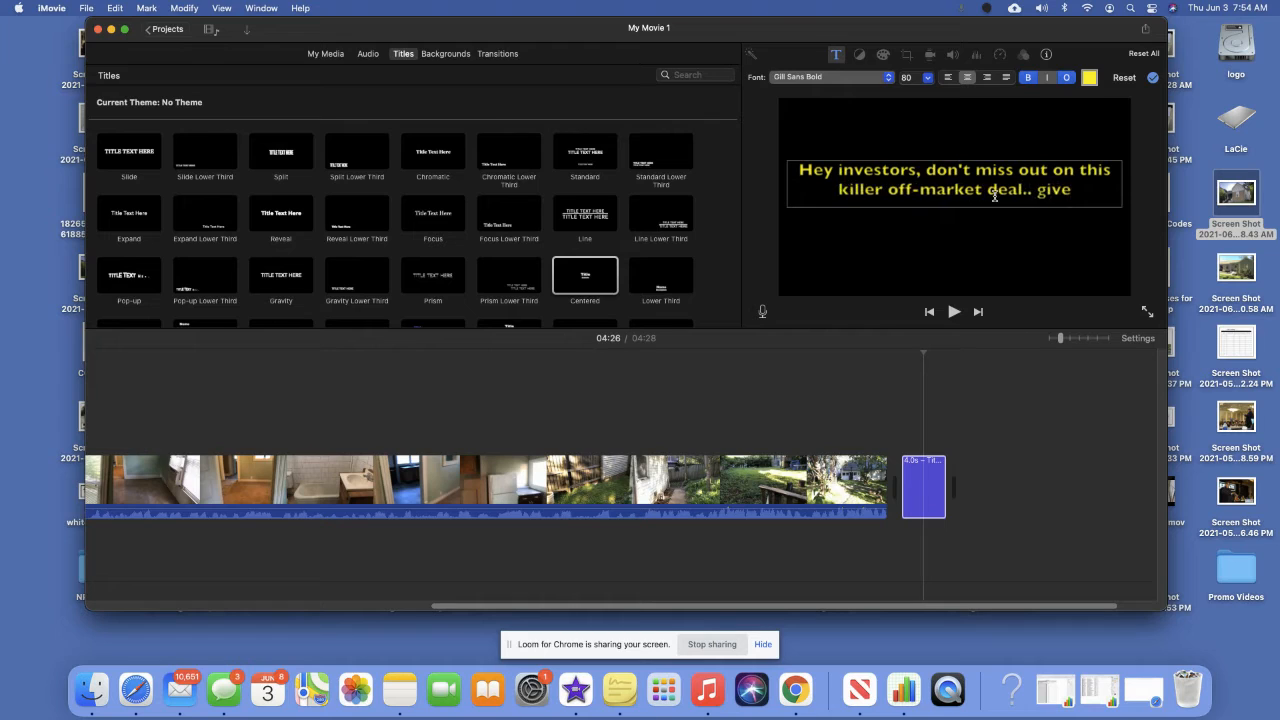
pyautogui.write(' us a call anytim')
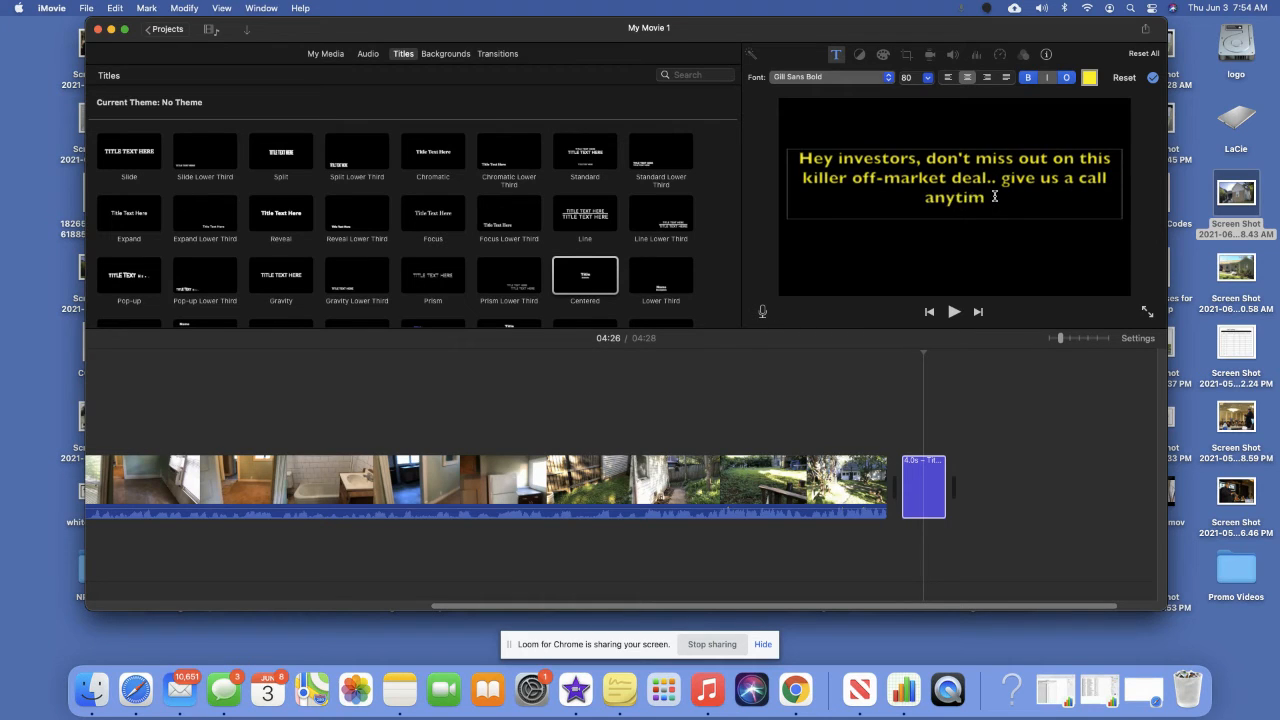
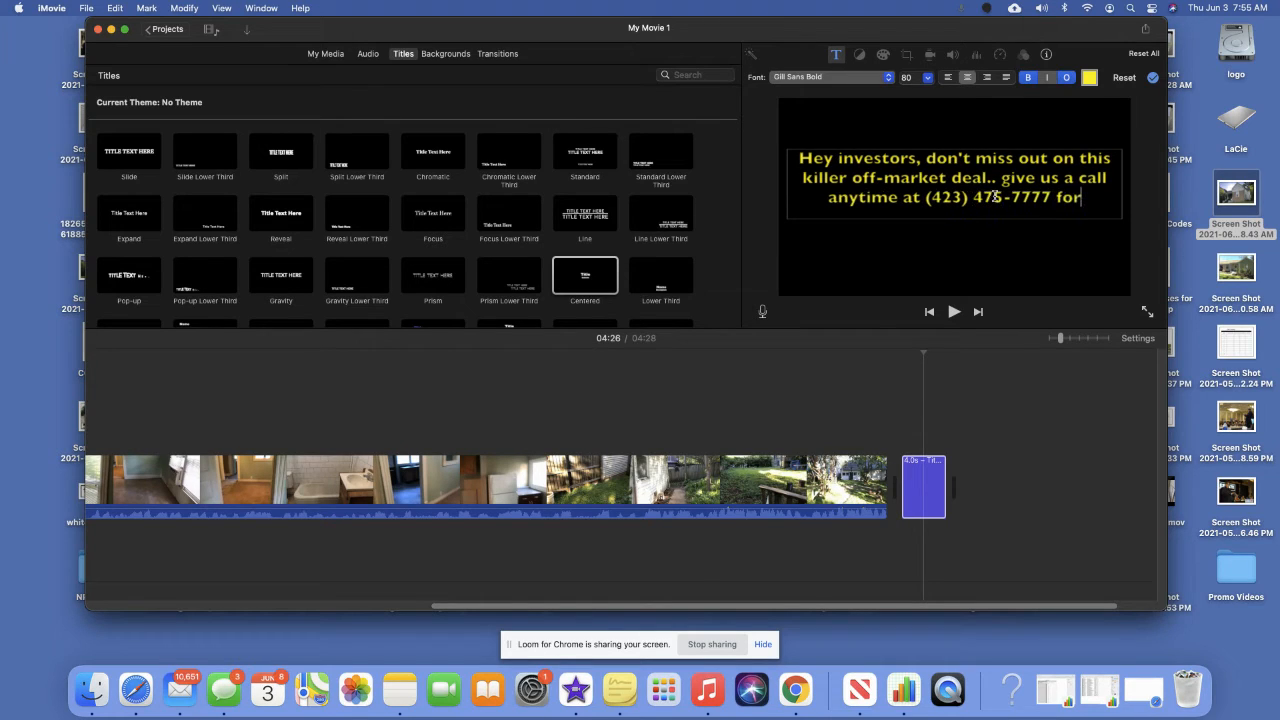
pyautogui.write(' more inof')
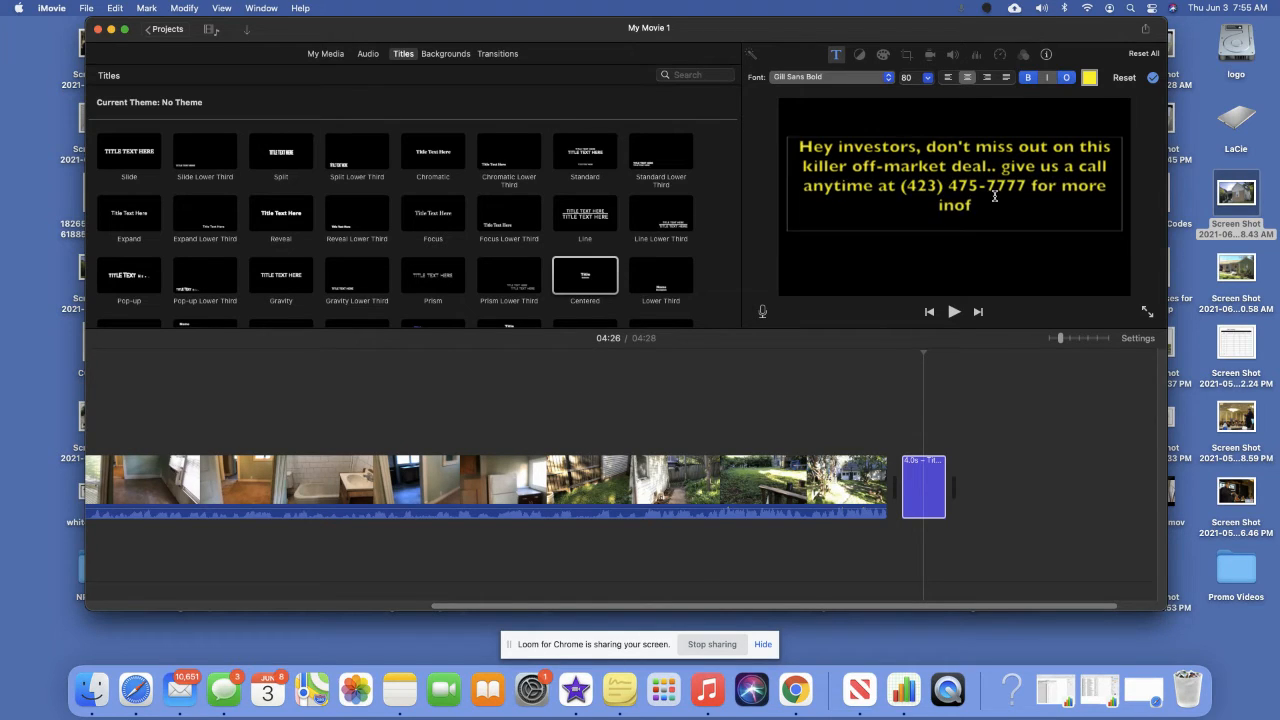
pyautogui.press('BackSpace')
pyautogui.press('BackSpace')
pyautogui.write('fo or you can ca')
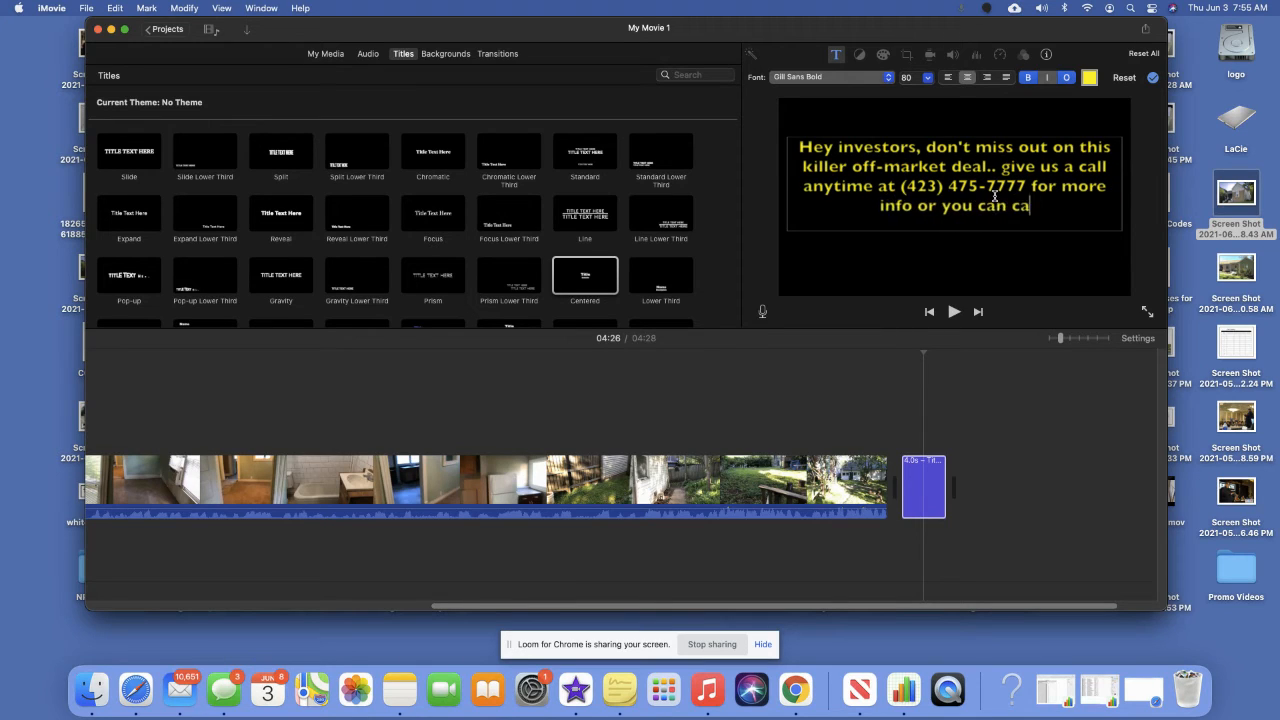
pyautogui.press('BackSpace')
pyautogui.press('BackSpace')
pyautogui.write('always')
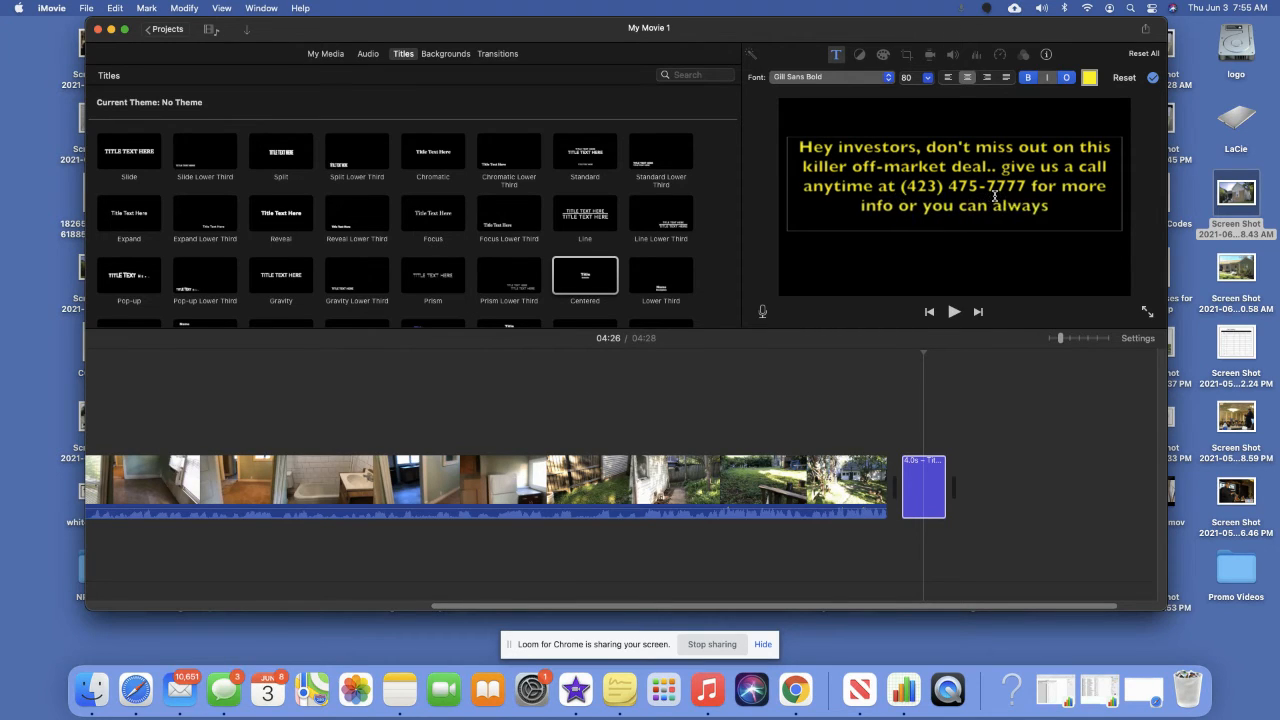
pyautogui.write(' find us')
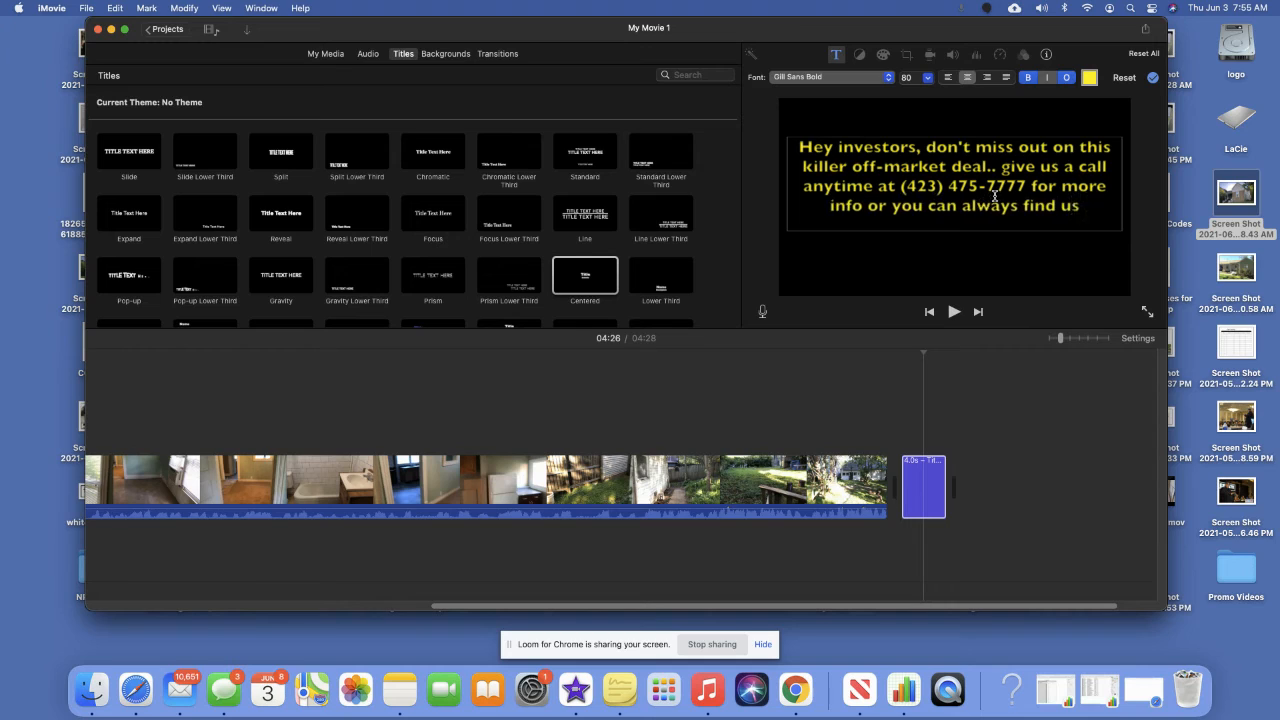
pyautogui.write(' online at ..')
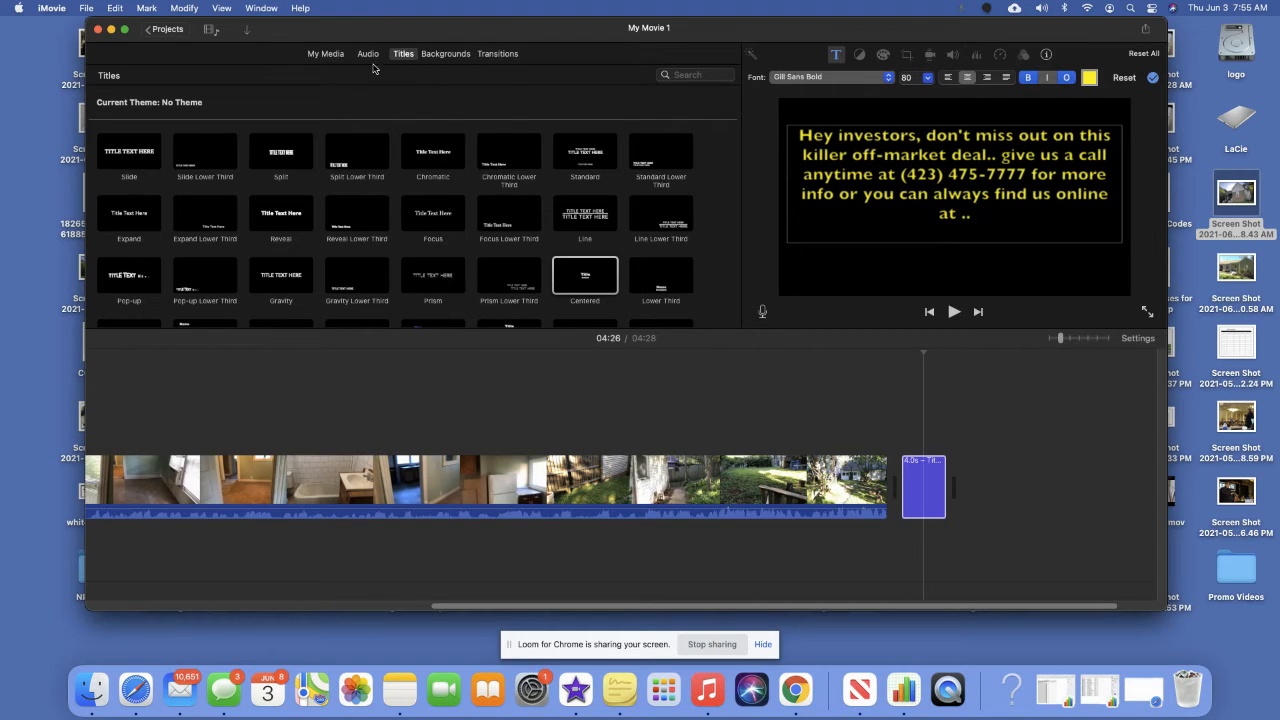
# Add the company logo photo from the Photos library to the end of the movie.
pyautogui.click(326, 54)
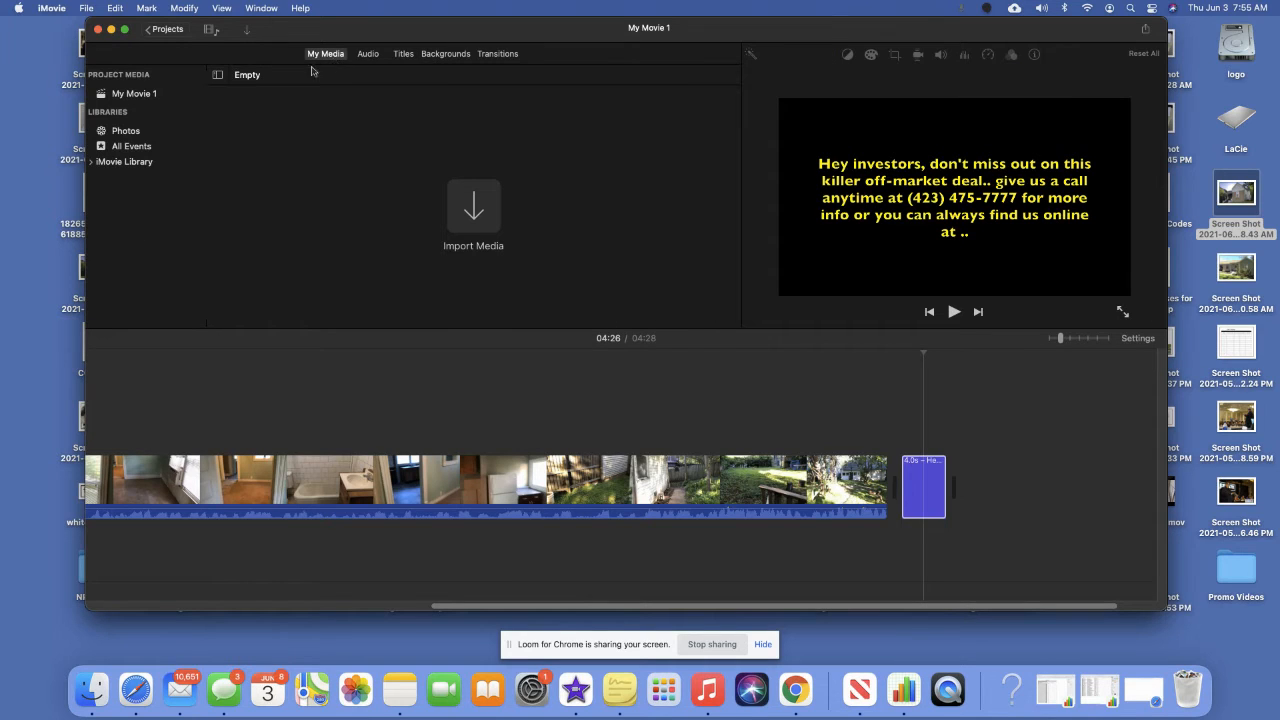
pyautogui.click(126, 131)
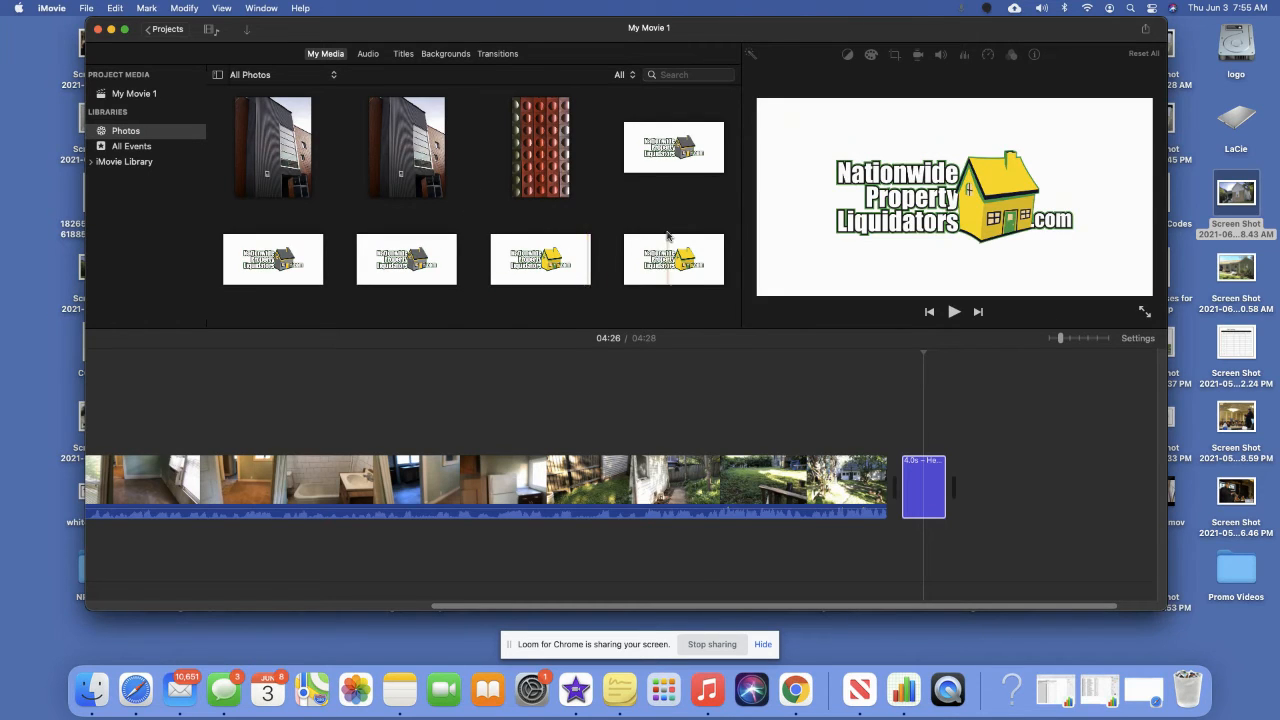
pyautogui.scroll(-5, 668, 236)
pyautogui.moveTo(670, 200); pyautogui.dragTo(985, 488)
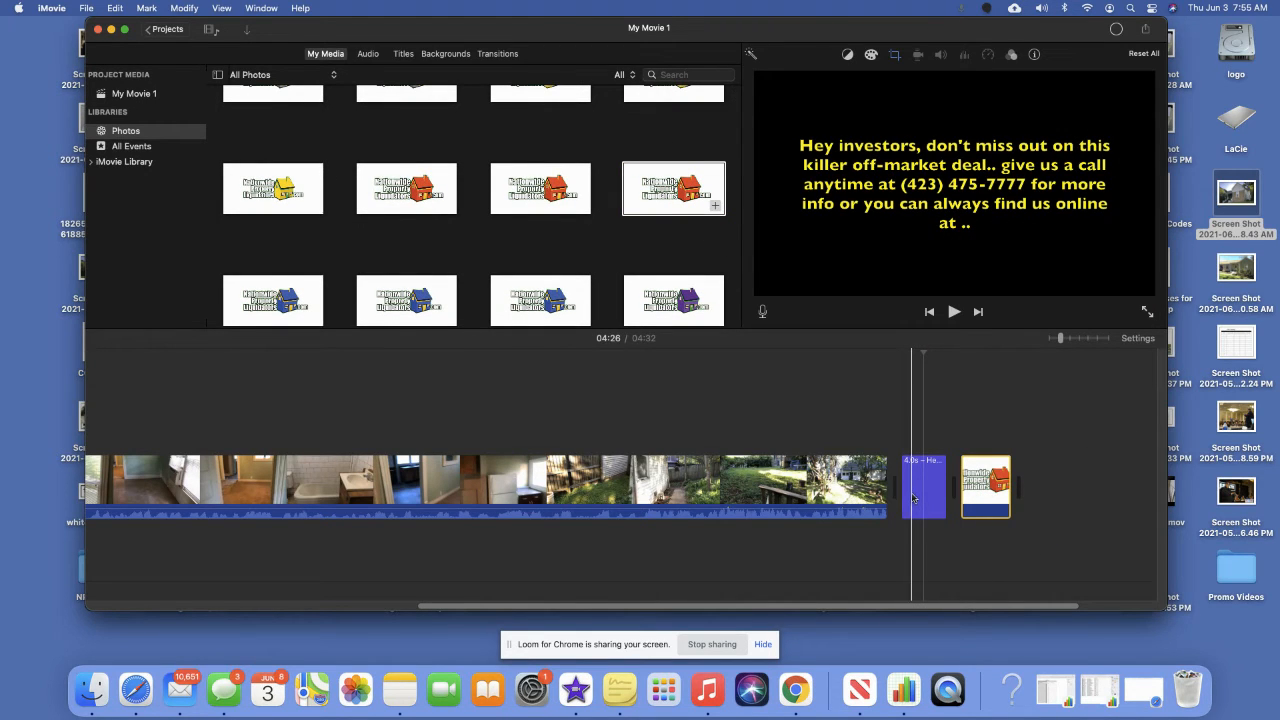
# Set the closing logo to Fit, then place the logo photo at the movie's start.
pyautogui.click(992, 490)
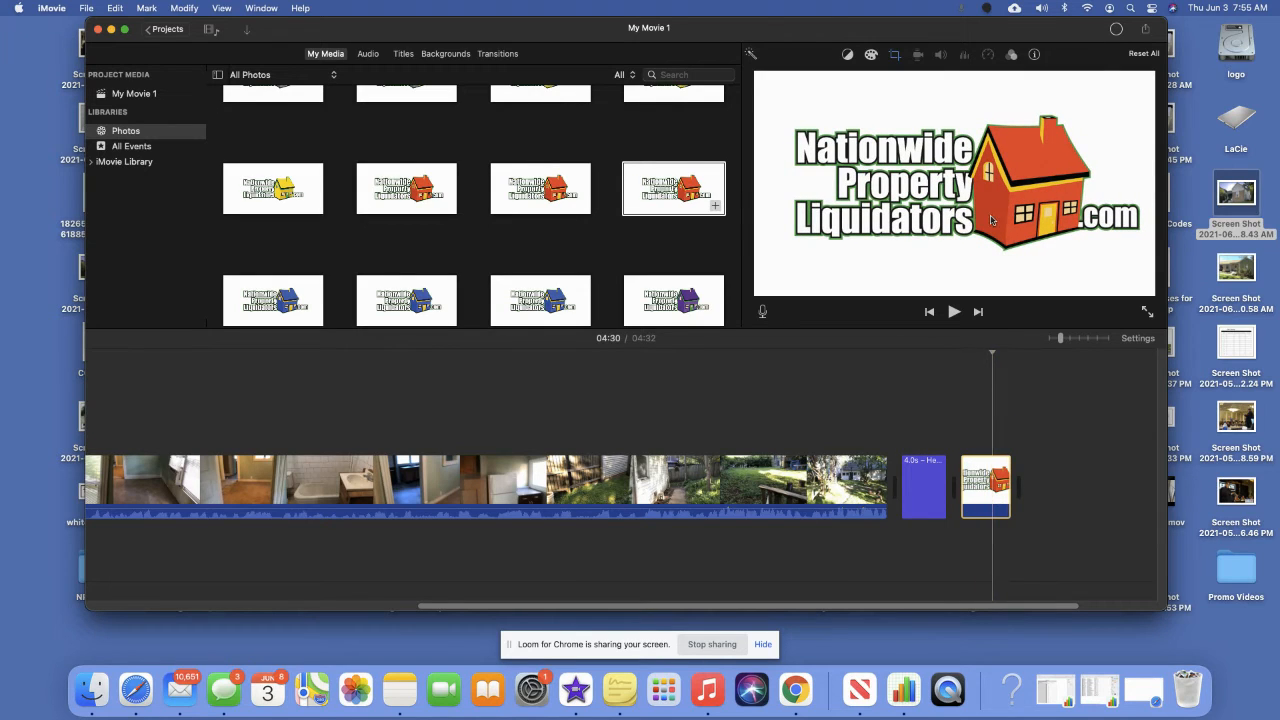
pyautogui.click(895, 55)
pyautogui.click(845, 78)
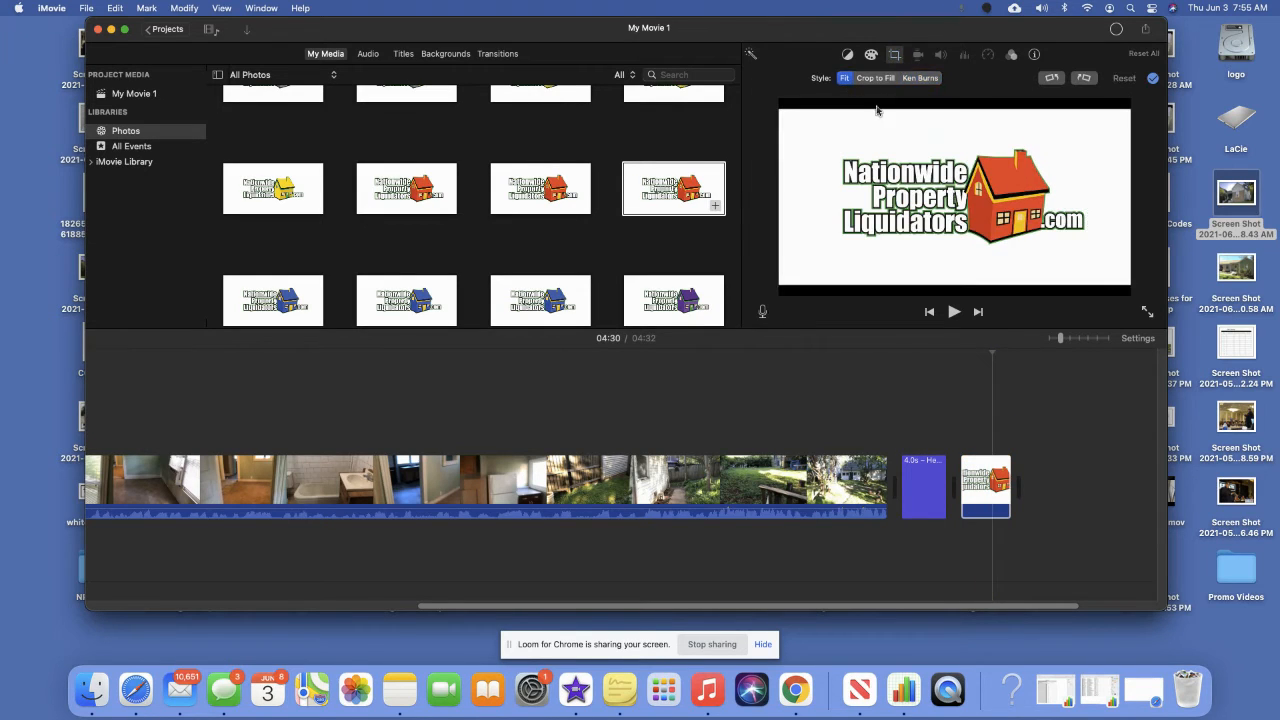
pyautogui.hscroll(-15, 835, 400)
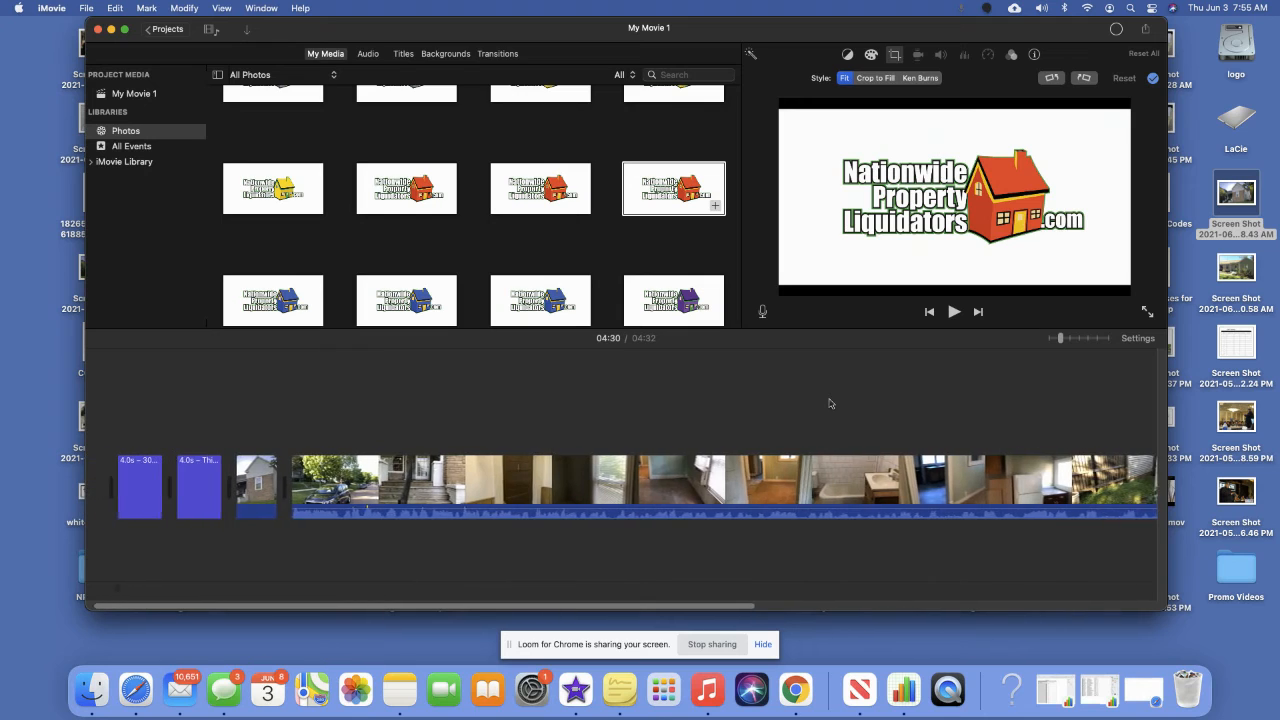
pyautogui.moveTo(695, 195); pyautogui.dragTo(100, 490)
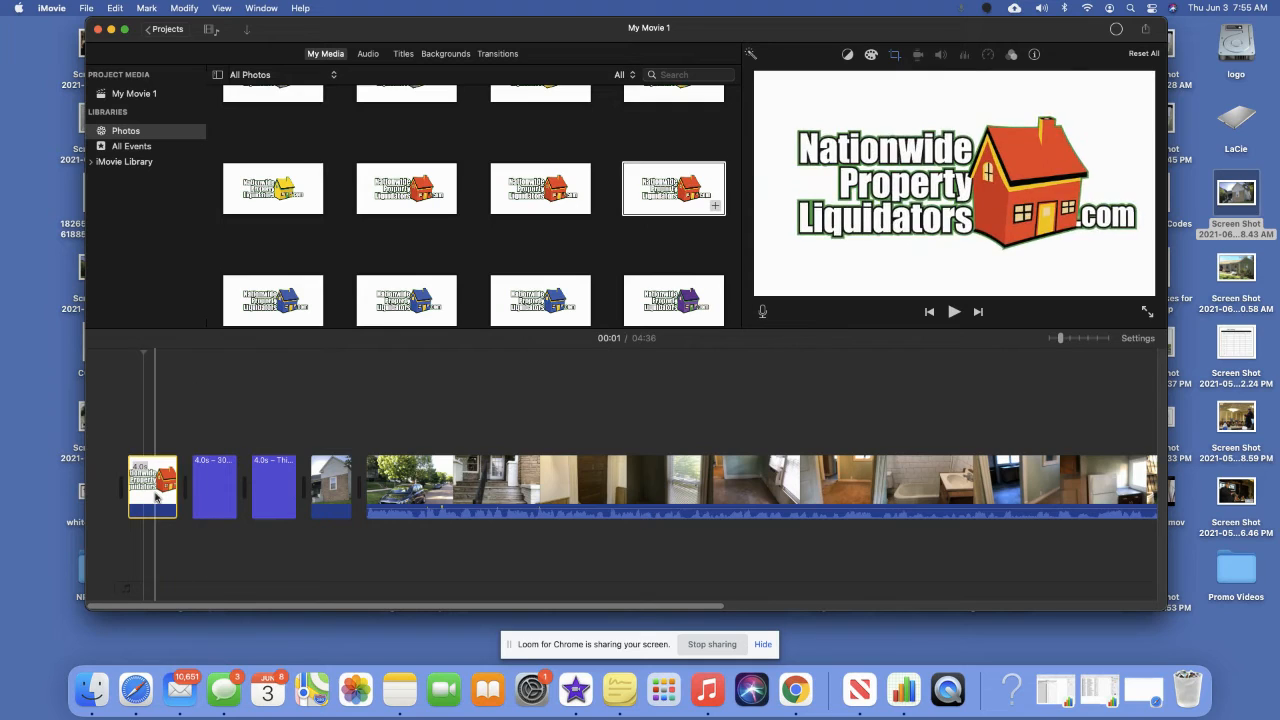
# Set the opening logo's crop to Fit so it fills the whole frame.
pyautogui.click(893, 56)
pyautogui.click(843, 79)
pyautogui.click(791, 382)
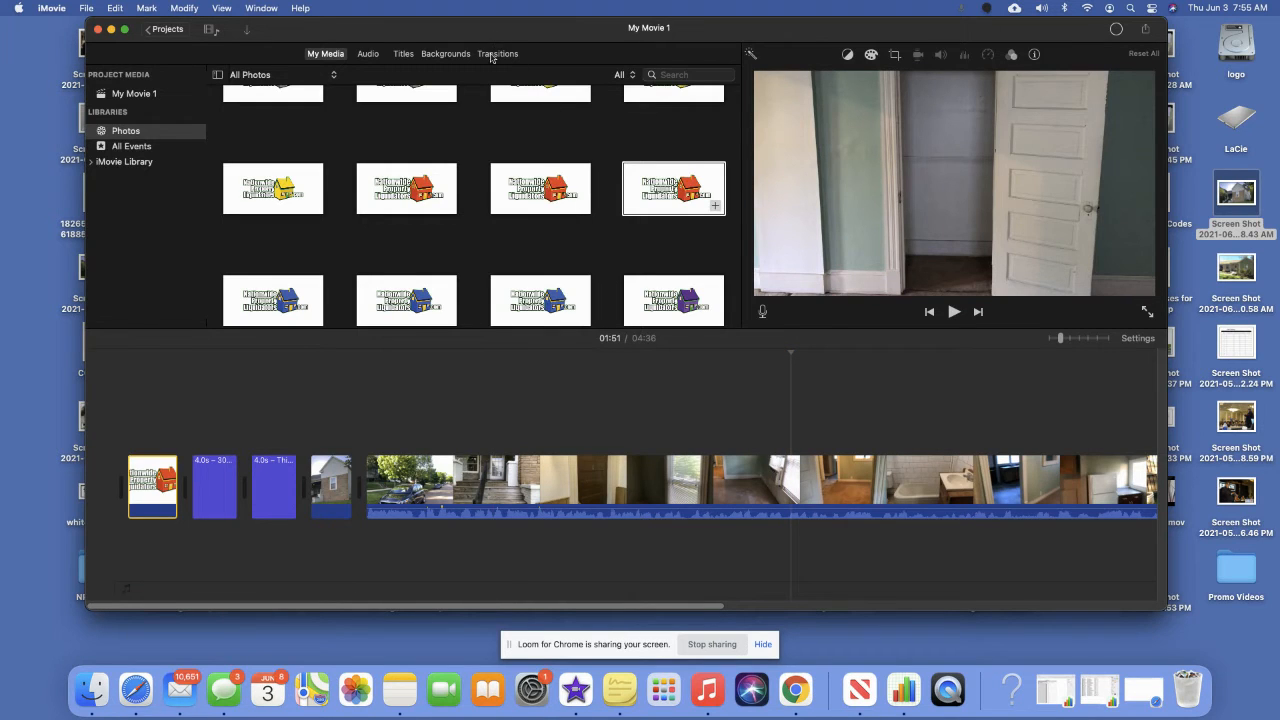
# Add Cube transitions after the logo and between the opening clips, plus Circle Open before the house photo.
pyautogui.click(496, 54)
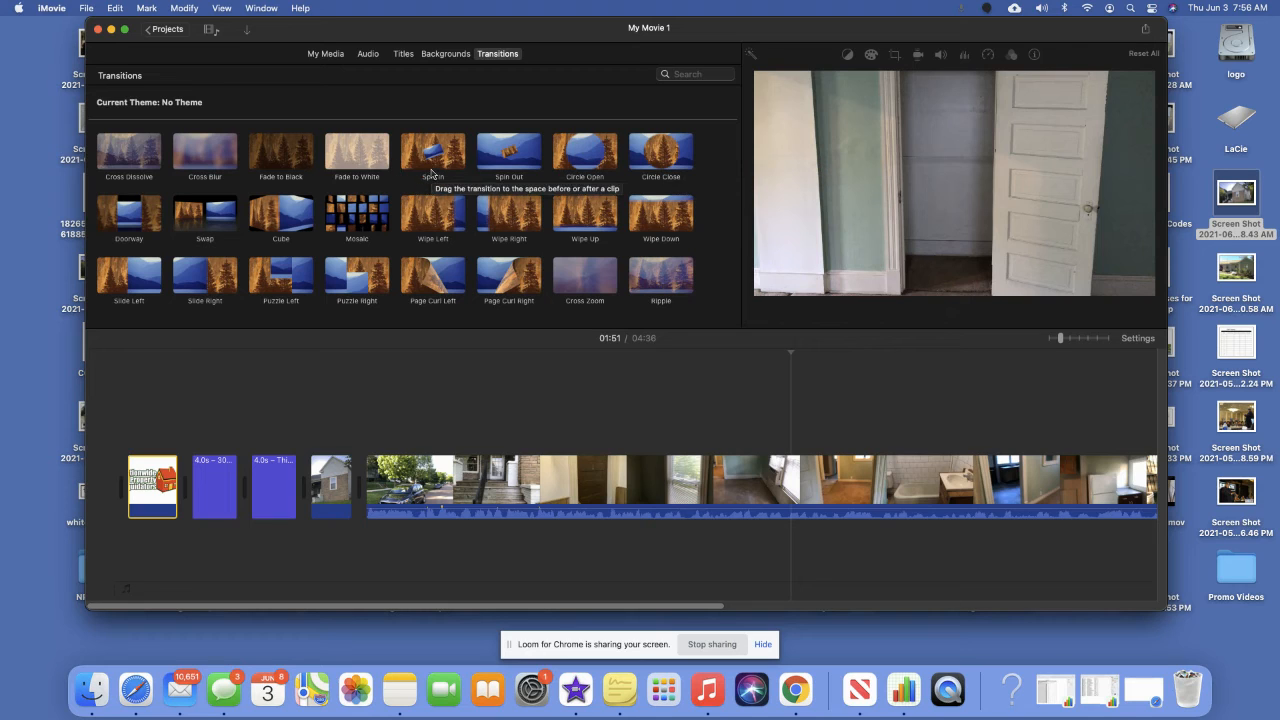
pyautogui.click(281, 213)
pyautogui.moveTo(323, 295); pyautogui.dragTo(187, 484)
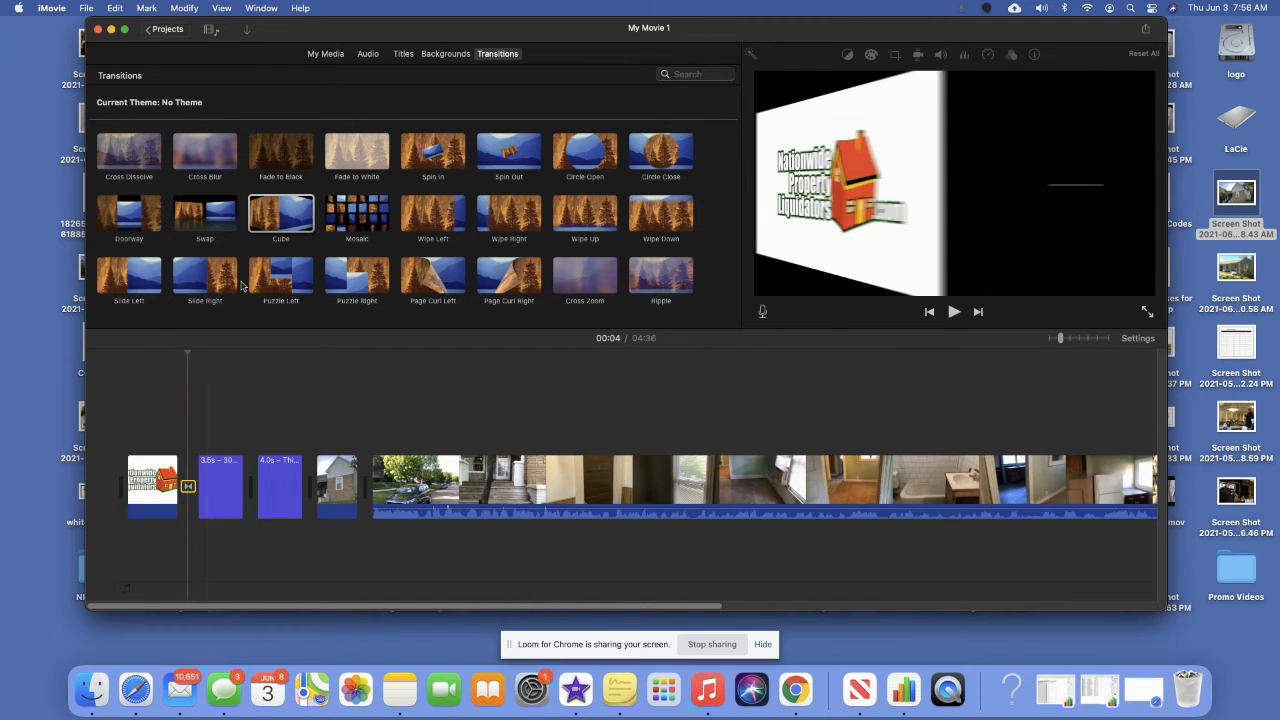
pyautogui.doubleClick(288, 215)
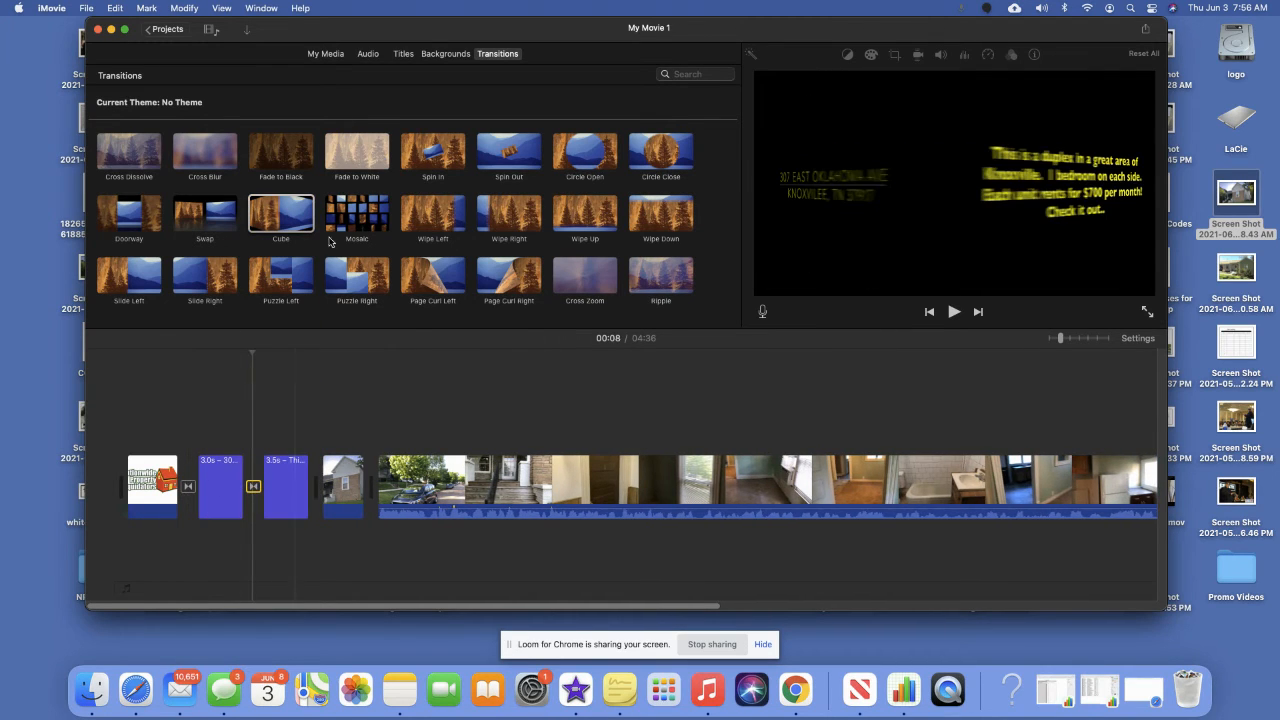
pyautogui.moveTo(288, 221); pyautogui.dragTo(380, 482)
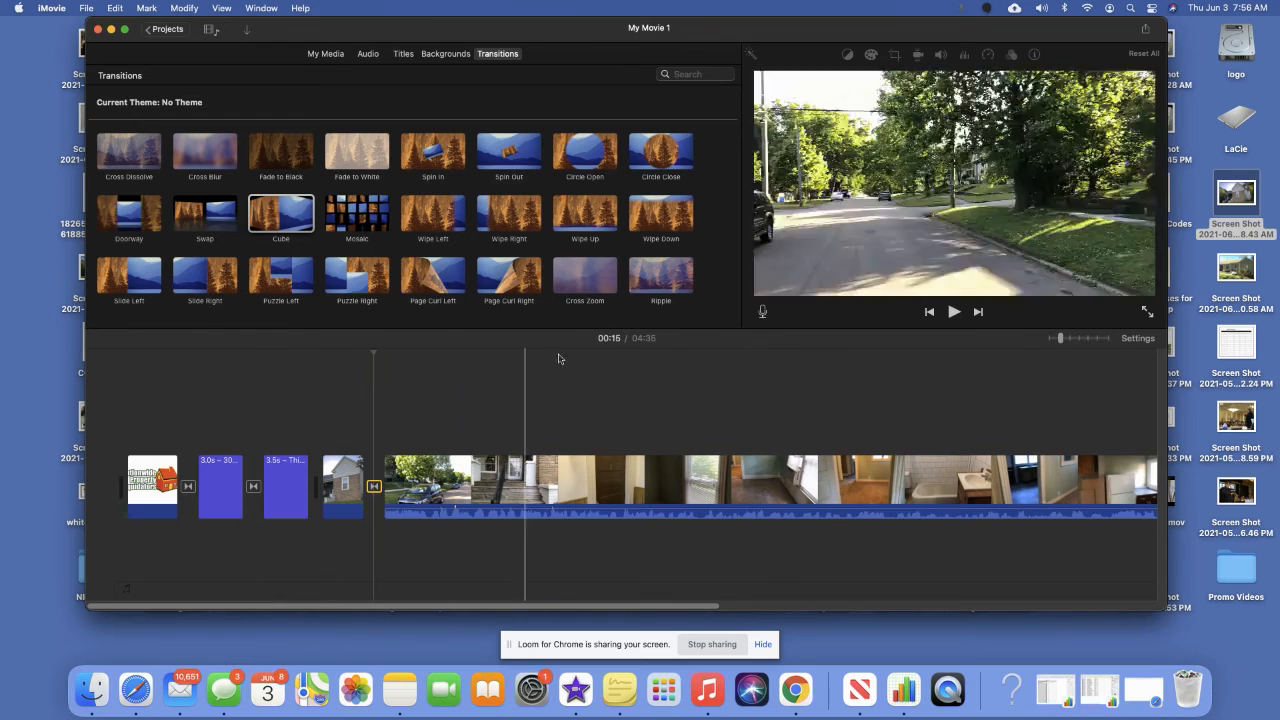
pyautogui.moveTo(592, 154); pyautogui.dragTo(322, 488)
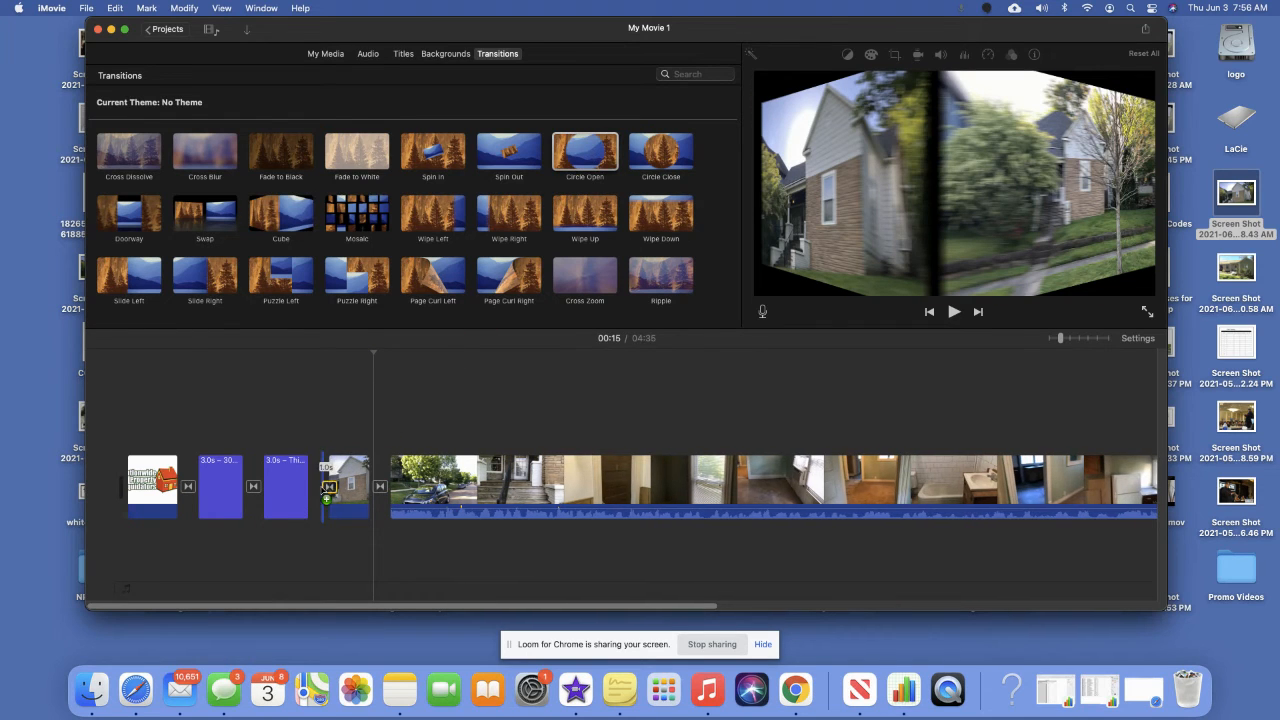
# Add a Cube transition around the closing title clip and return to the movie's start.
pyautogui.hscroll(10, 570, 475)
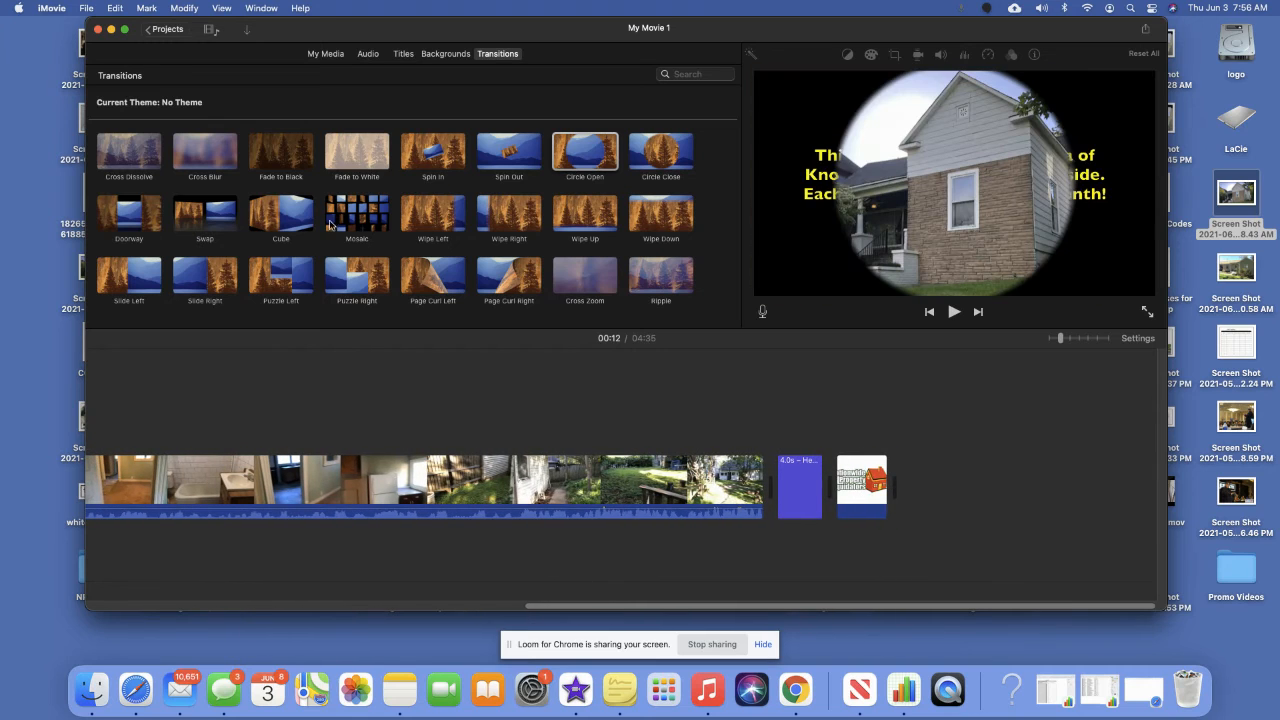
pyautogui.moveTo(290, 222); pyautogui.dragTo(830, 485)
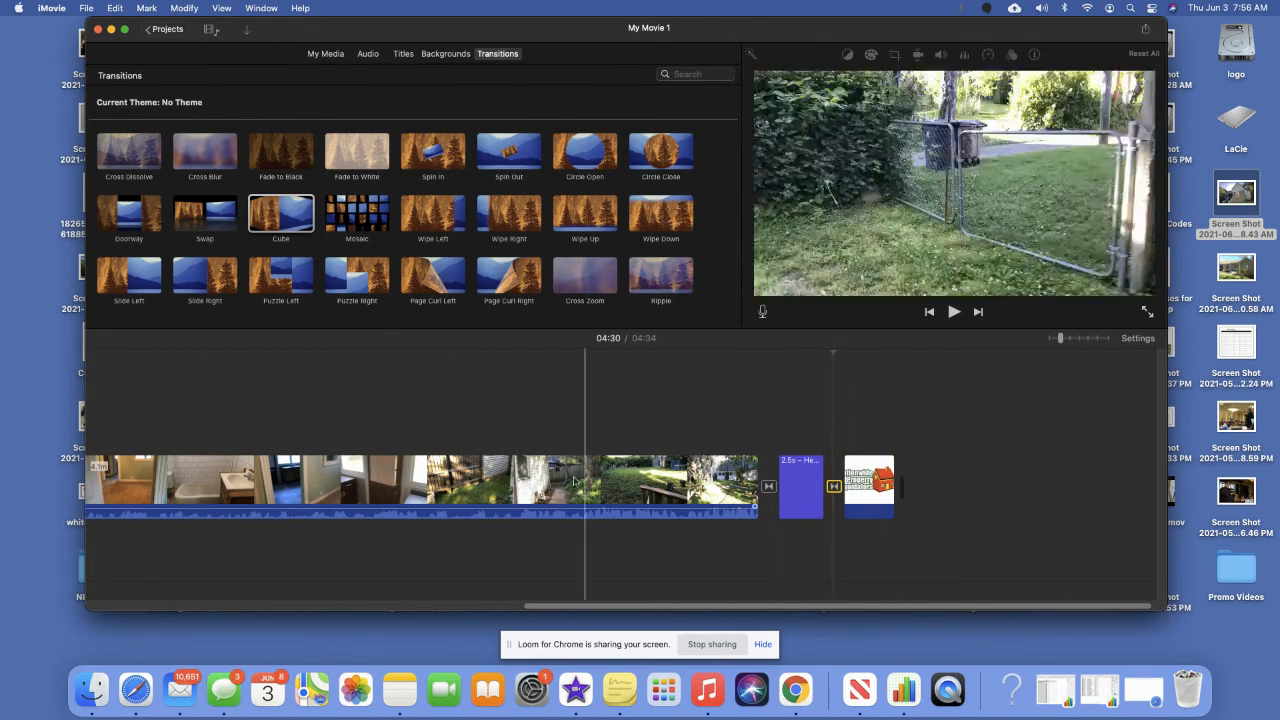
pyautogui.hscroll(-2, 520, 472)
pyautogui.hscroll(-10, 520, 472)
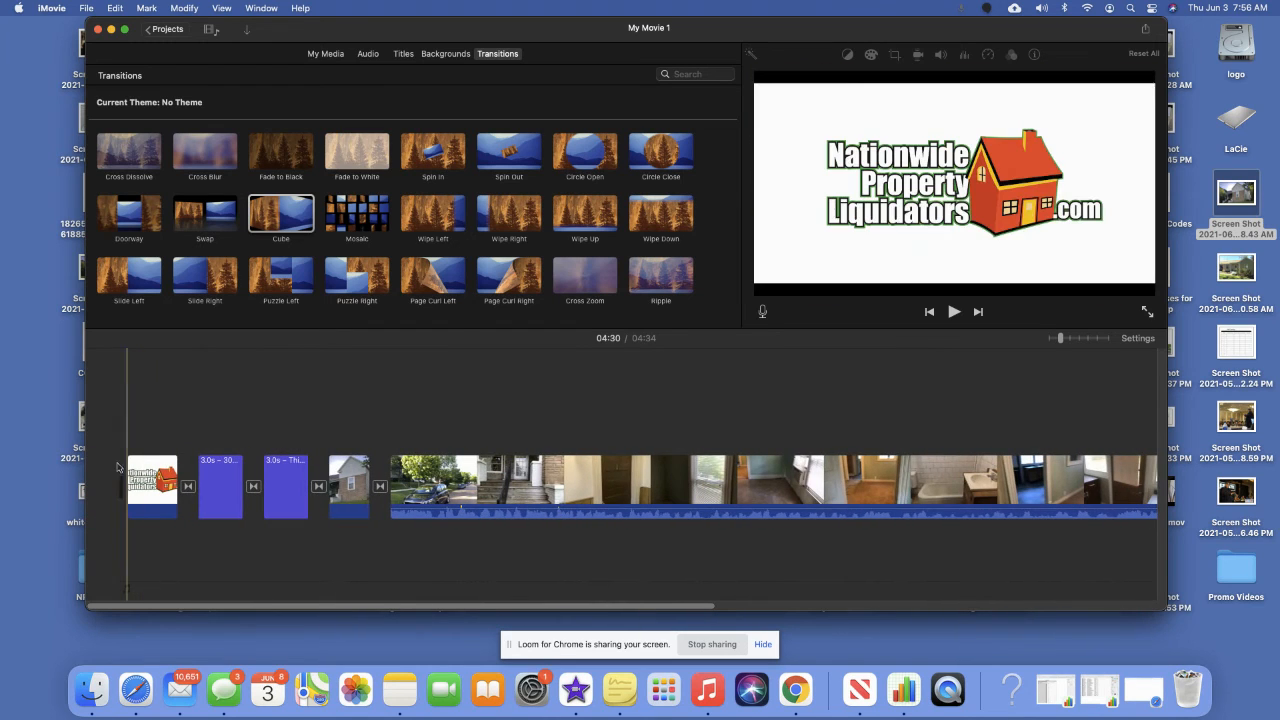
pyautogui.click(117, 461)
pyautogui.click(954, 312)
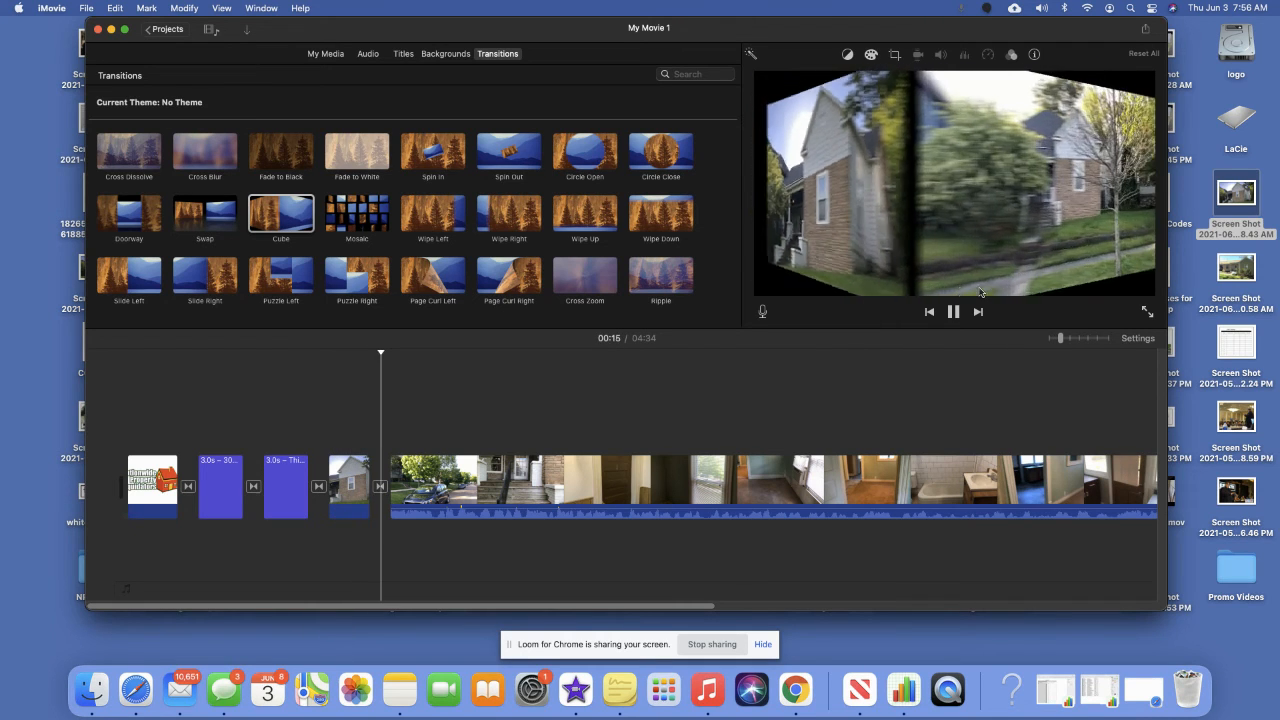
pyautogui.click(954, 312)
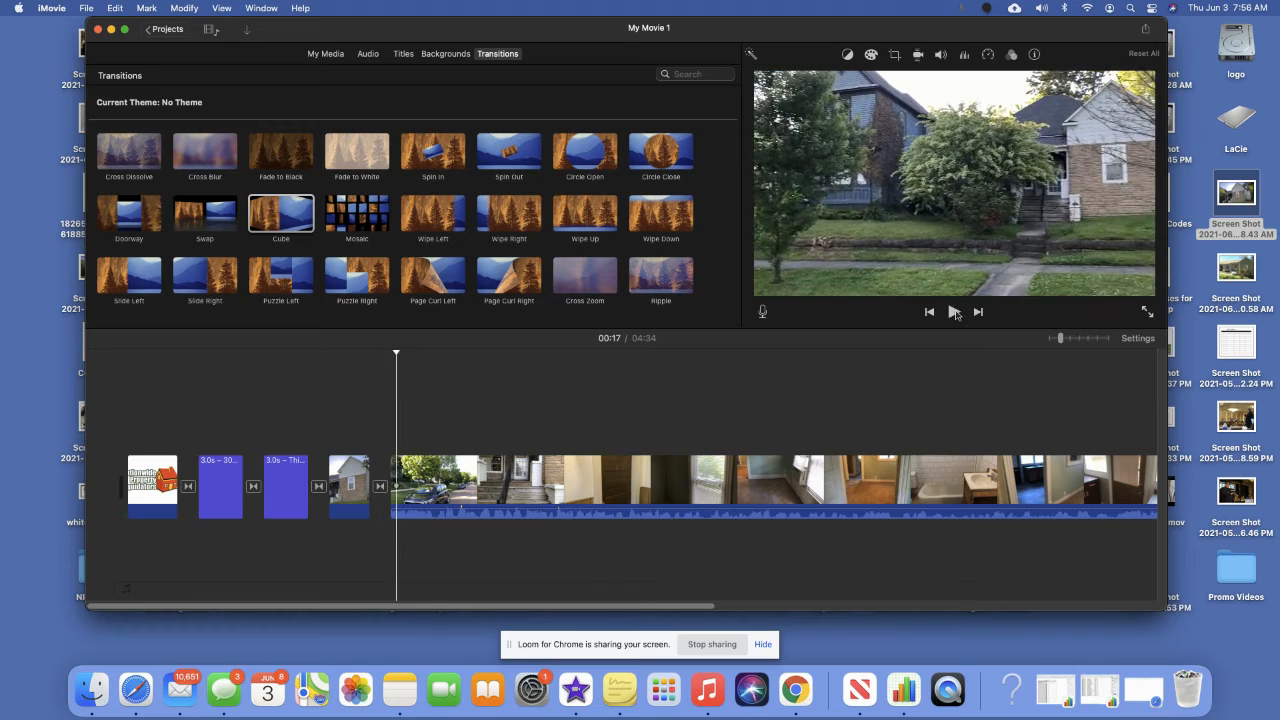
pyautogui.hscroll(10, 872, 436)
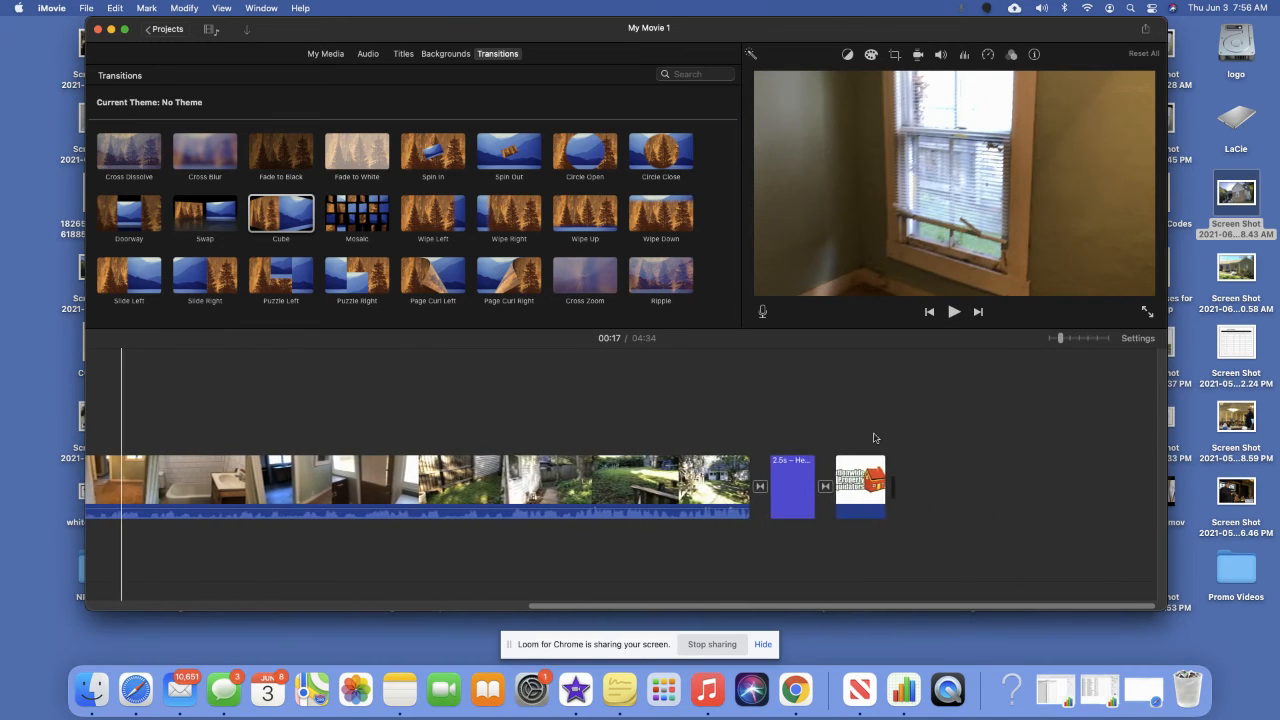
pyautogui.click(732, 440)
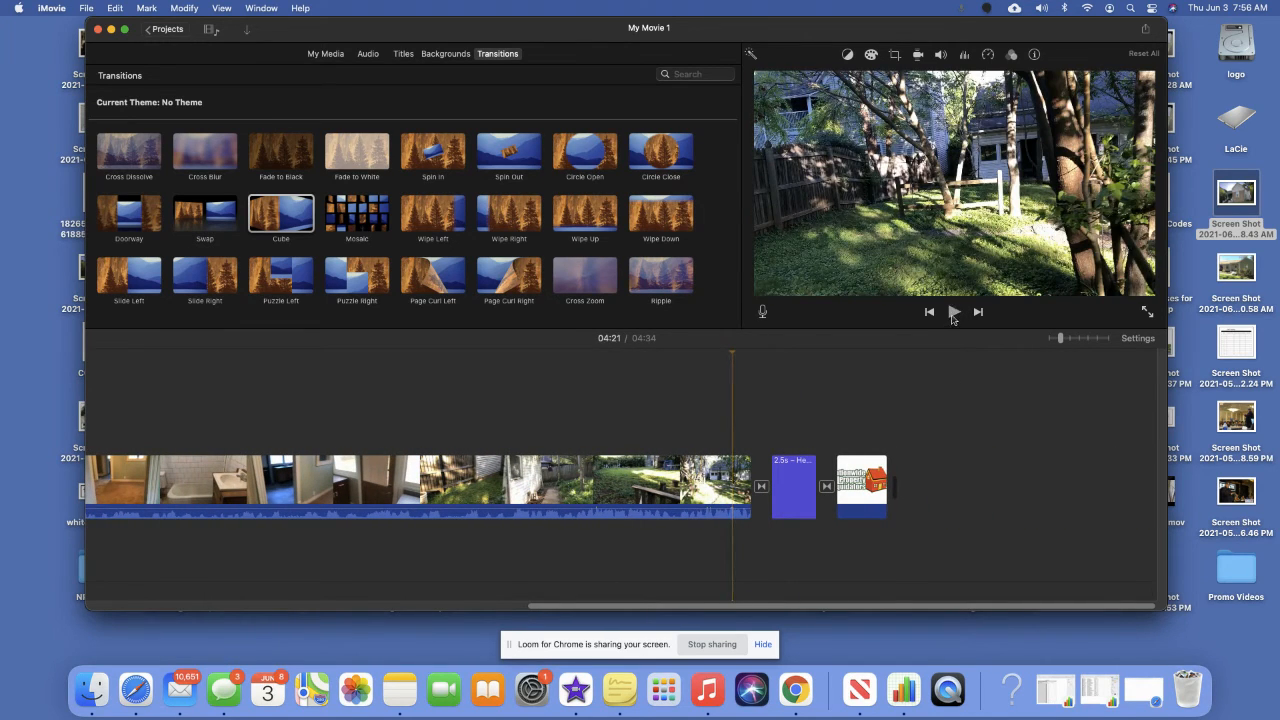
pyautogui.click(954, 313)
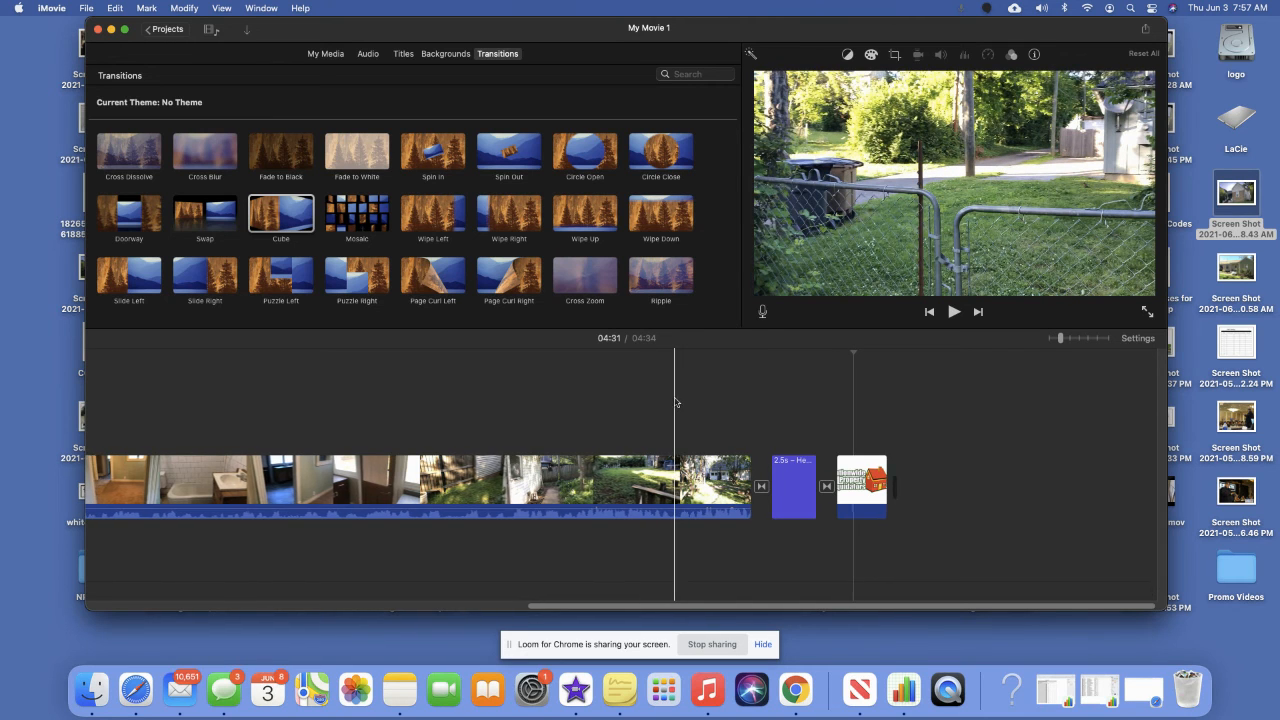
pyautogui.hscroll(-10, 677, 400)
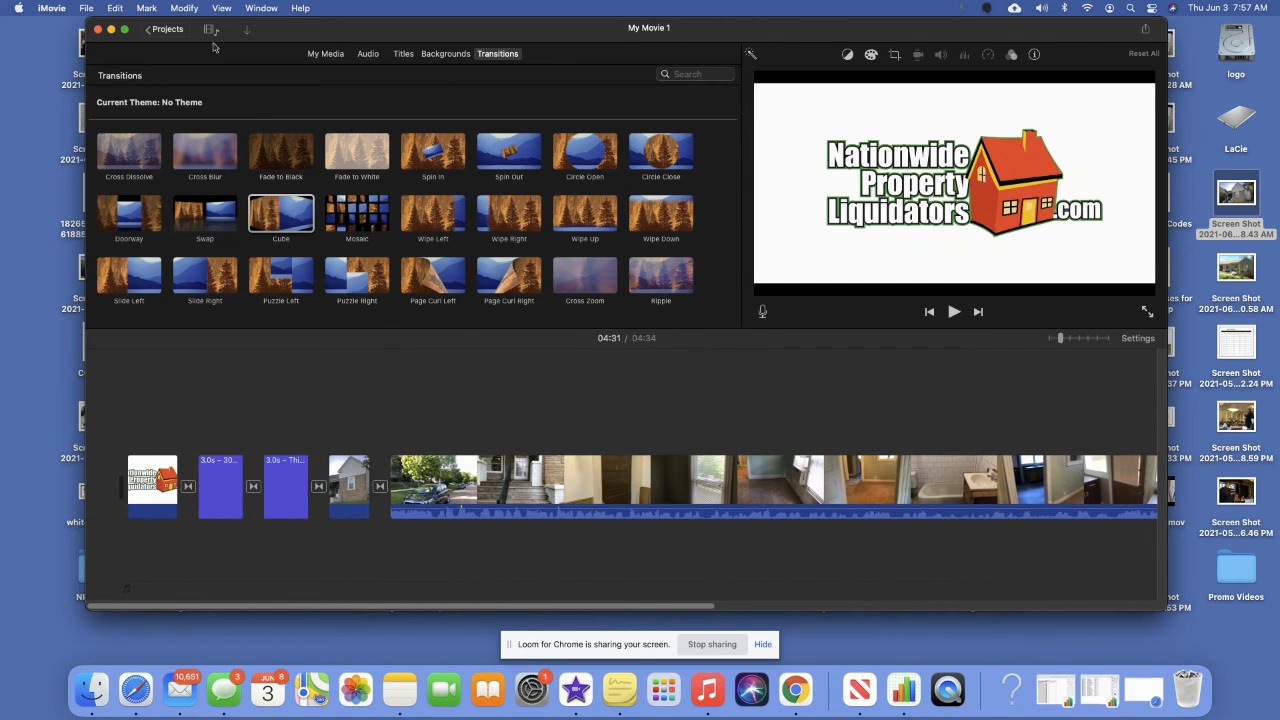
# Name the project after the property's street and confirm it.
pyautogui.click(167, 30)
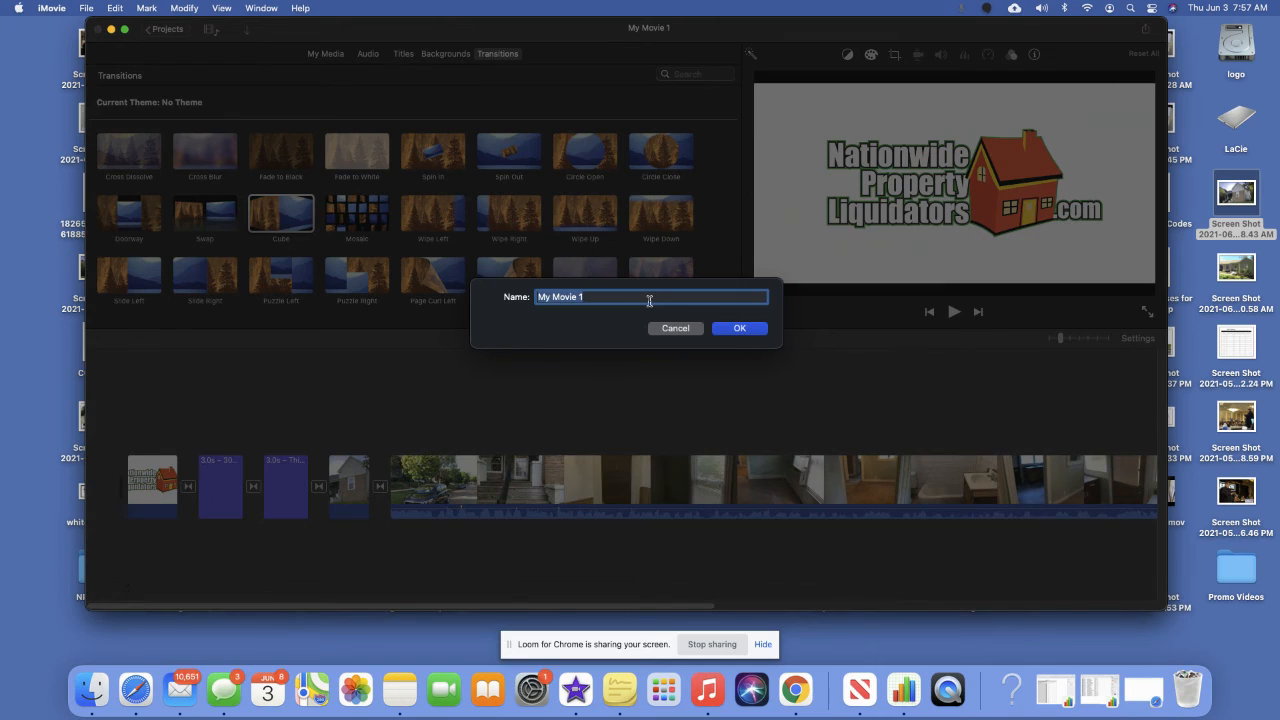
pyautogui.write('0')
pyautogui.click(736, 329)
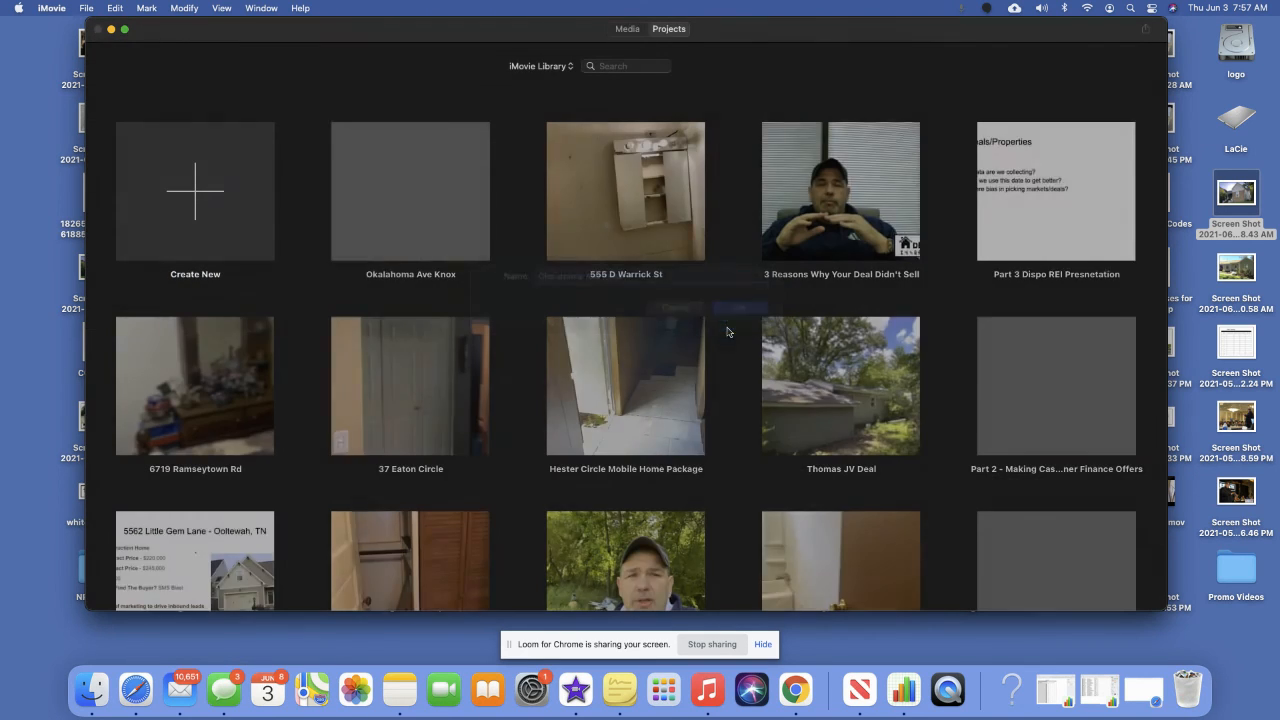
# Share the project to YouTube & Facebook at SD 480p, saving the export to Documents.
pyautogui.click(465, 275)
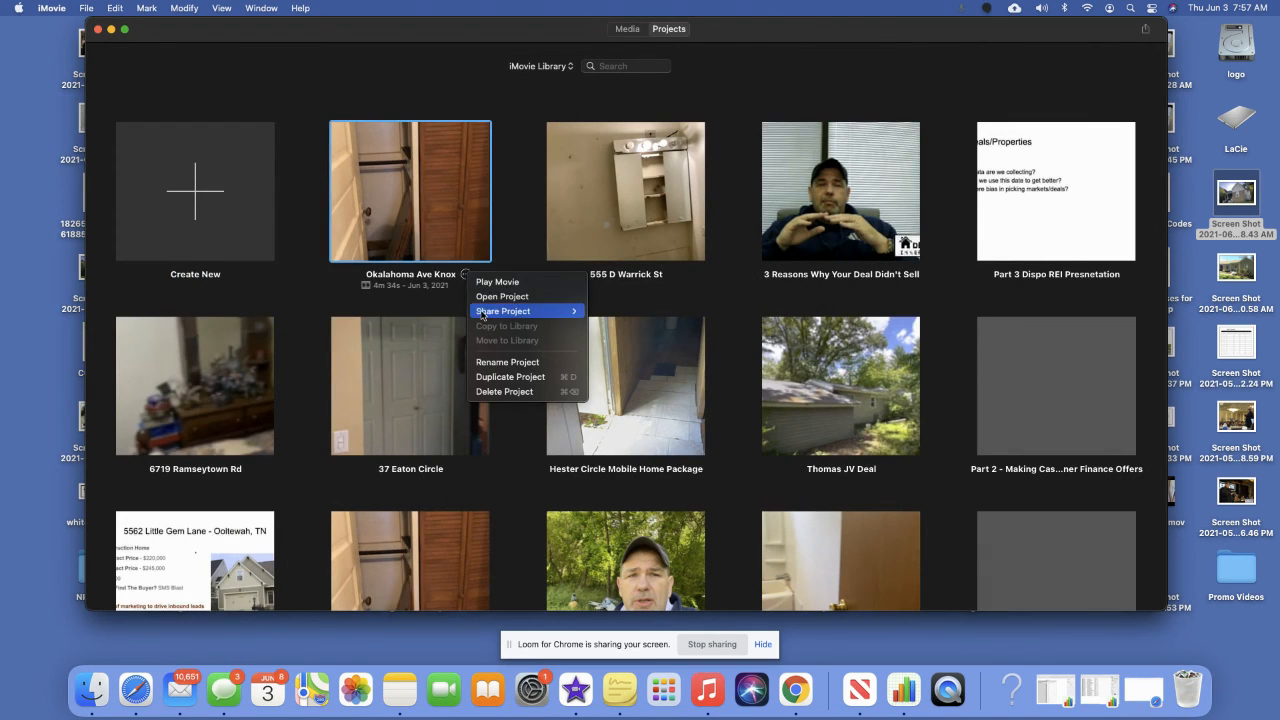
pyautogui.moveTo(540, 311)
pyautogui.click(655, 334)
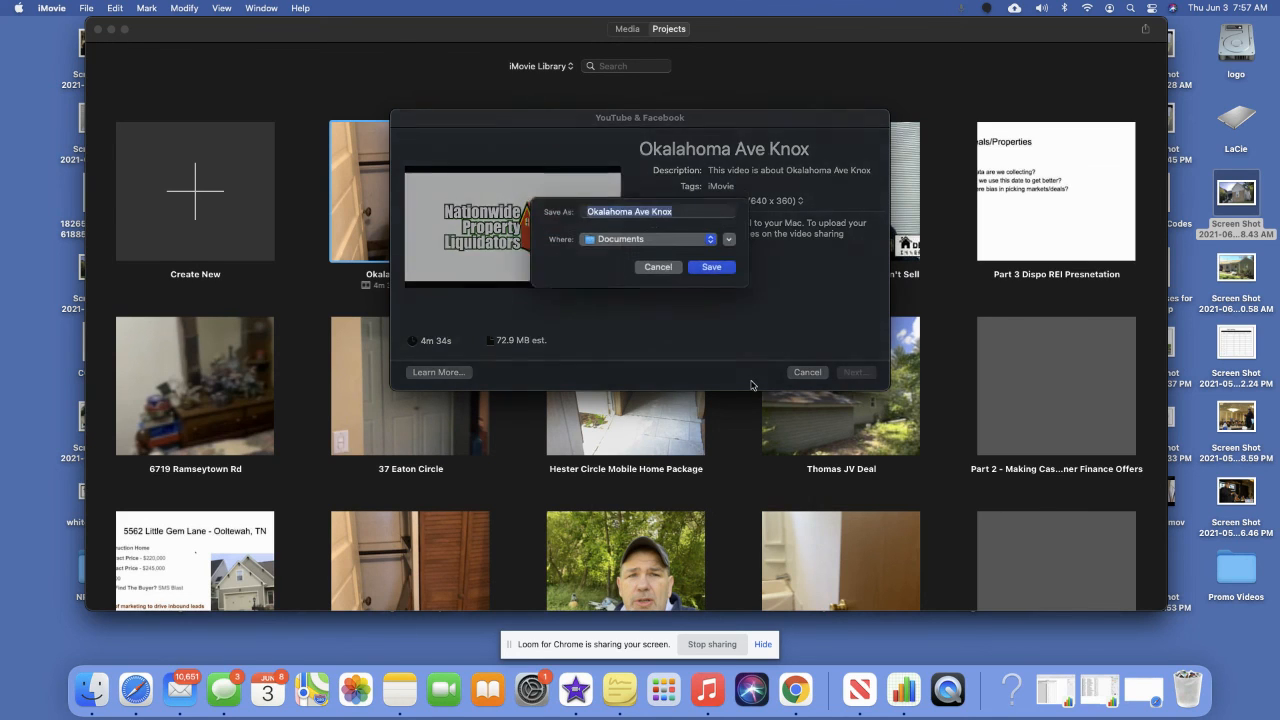
pyautogui.click(711, 275)
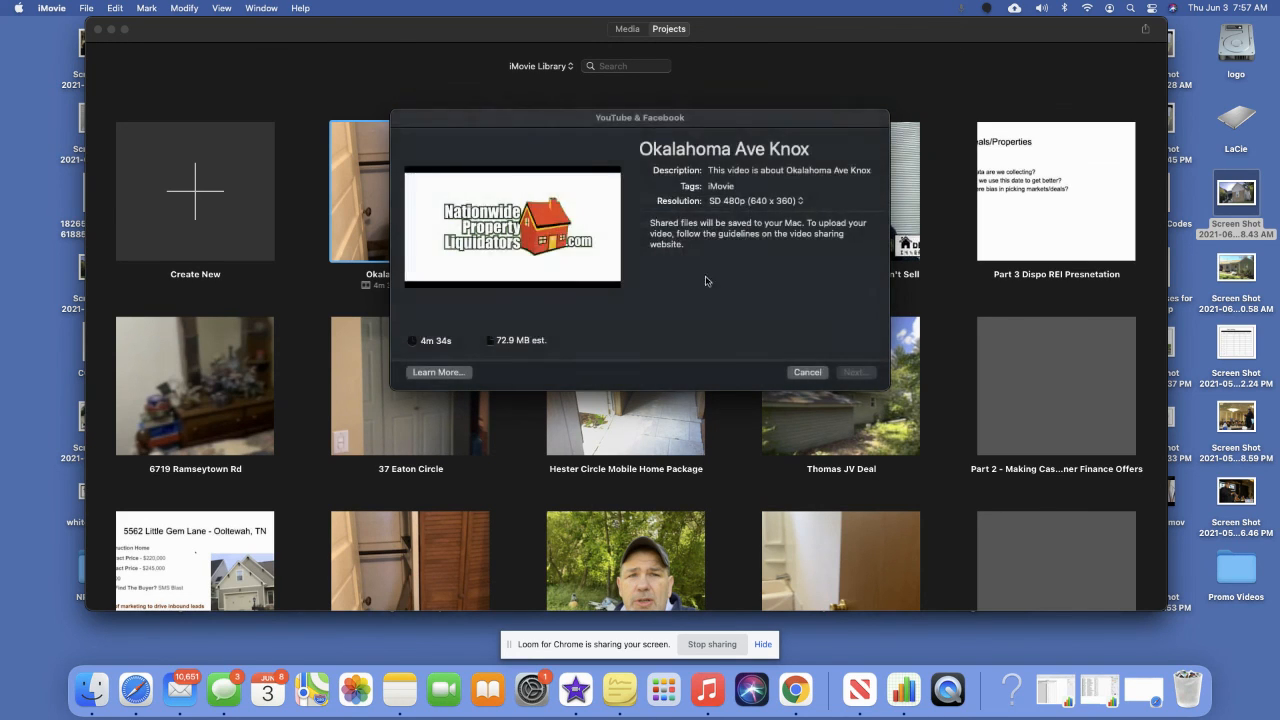